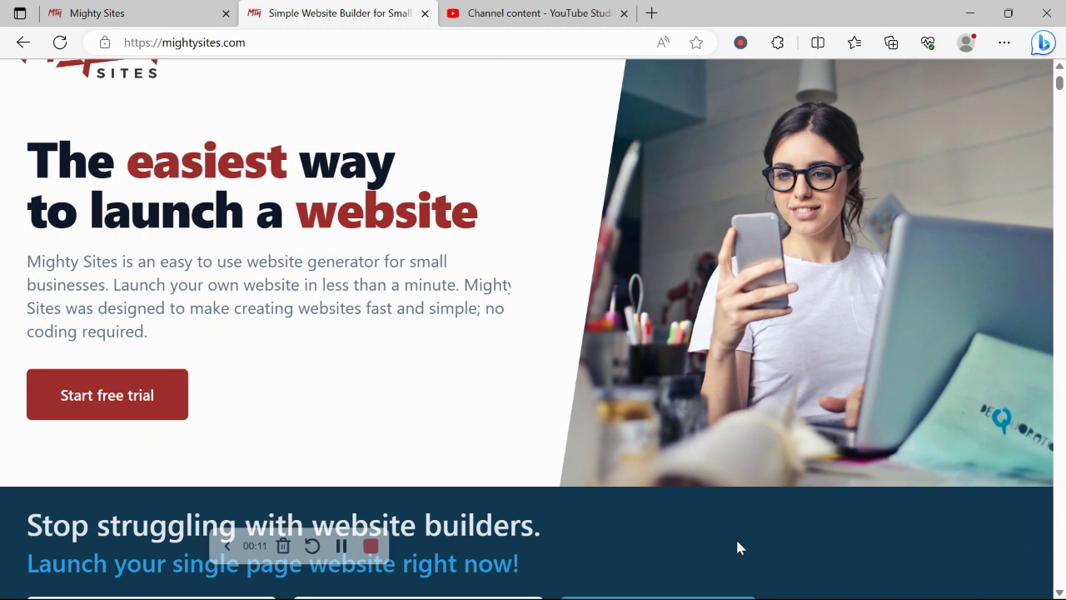
- Scroll through the 'Create a one page website' page, briefly highlighting its heading
scroll(737, 547, down, 3)
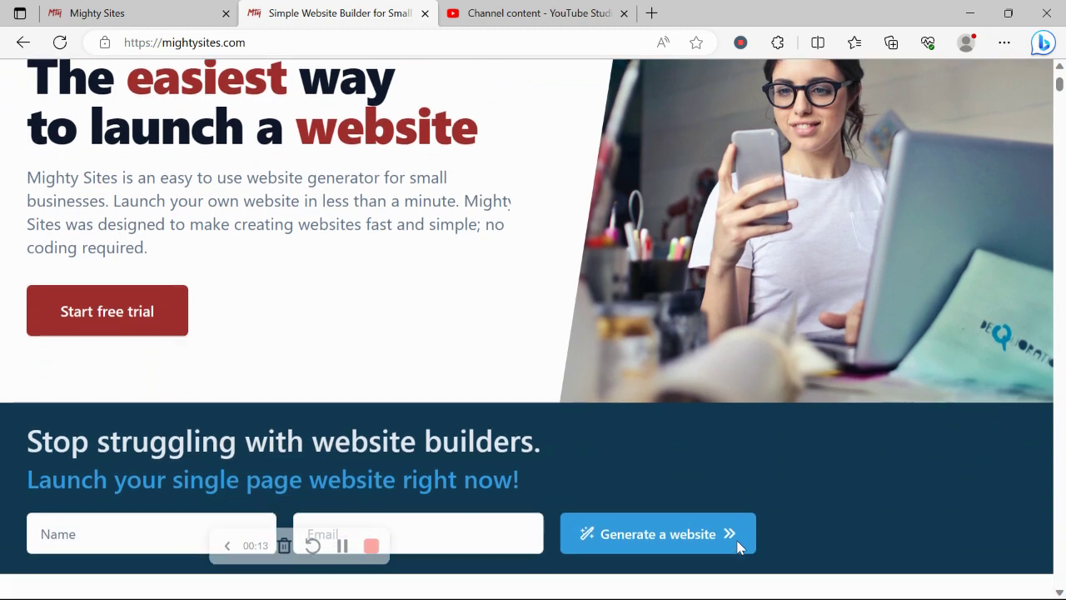
scroll(737, 548, down, 3)
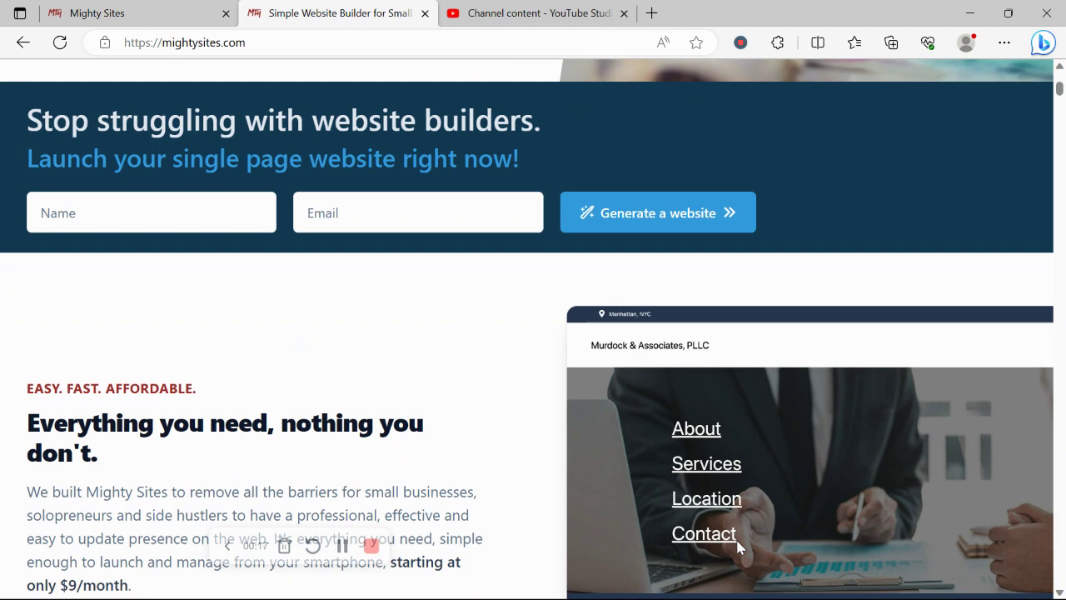
scroll(737, 547, down, 2)
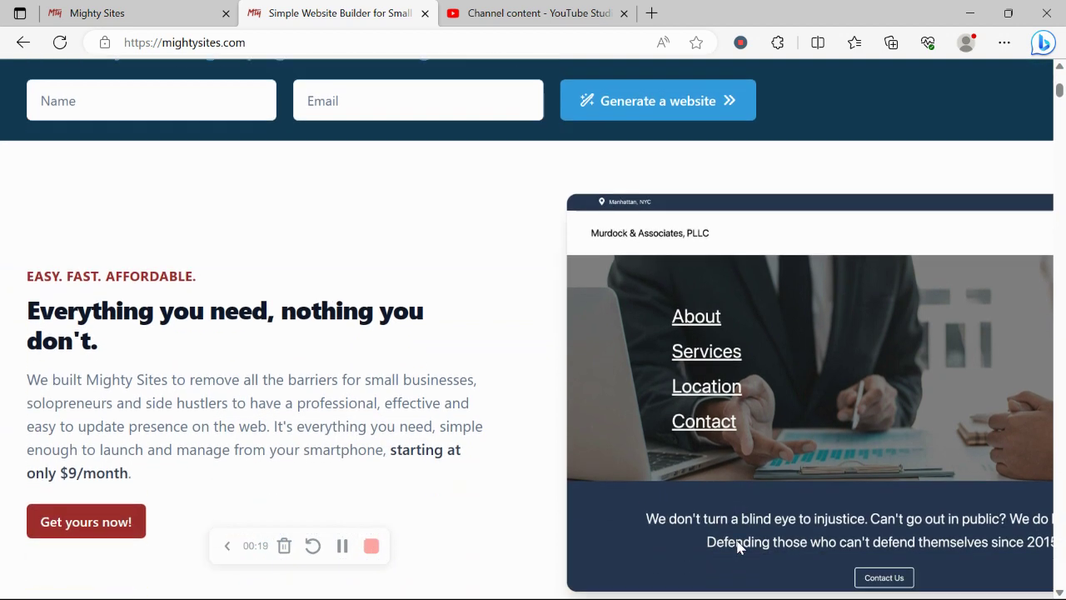
scroll(737, 547, down, 1)
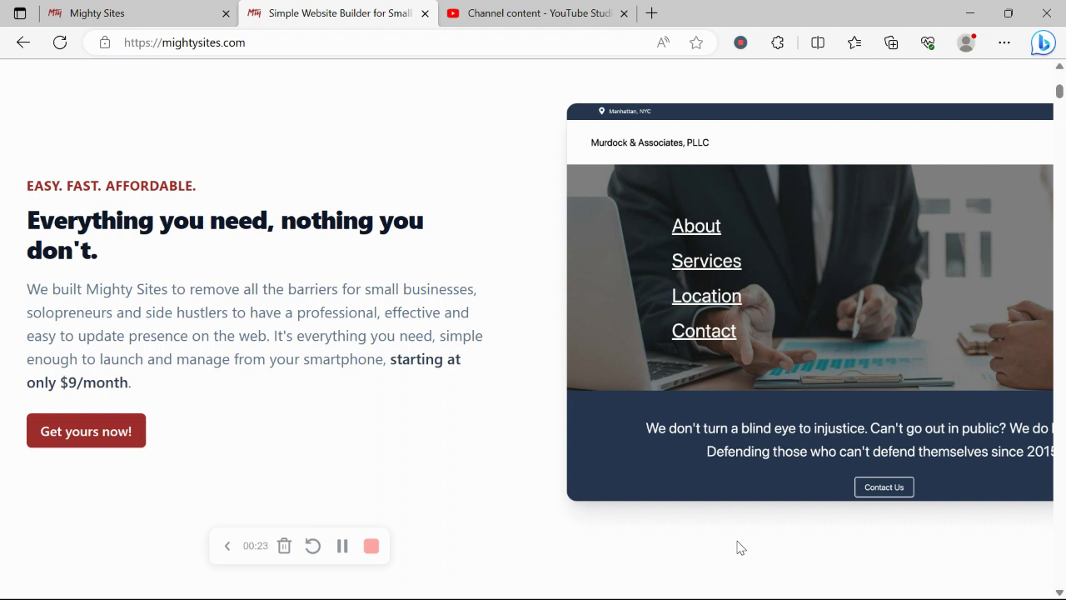
scroll(737, 547, down, 1)
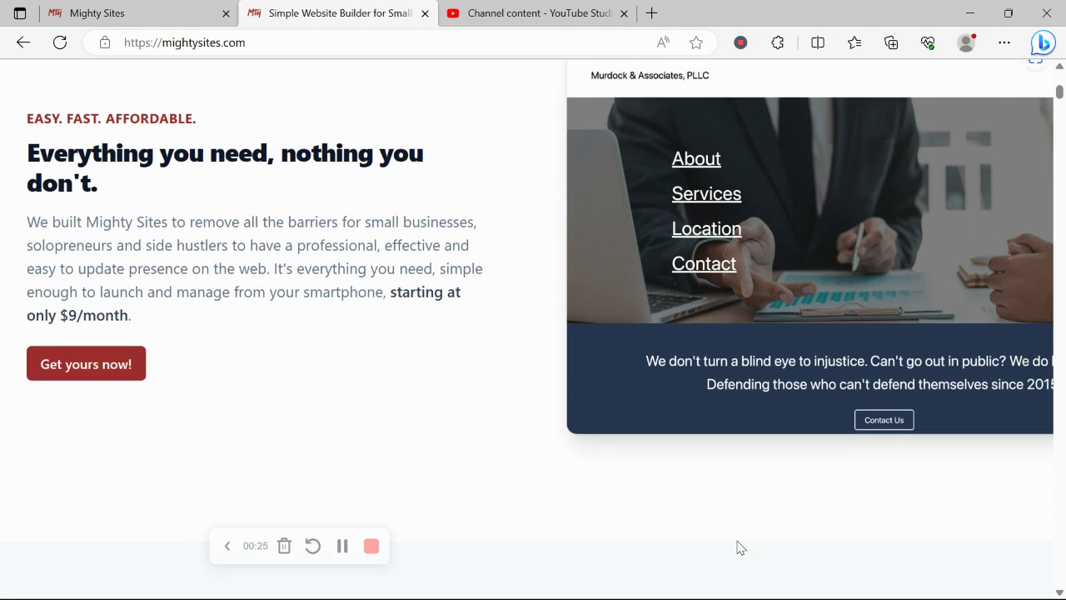
scroll(740, 547, down, 1)
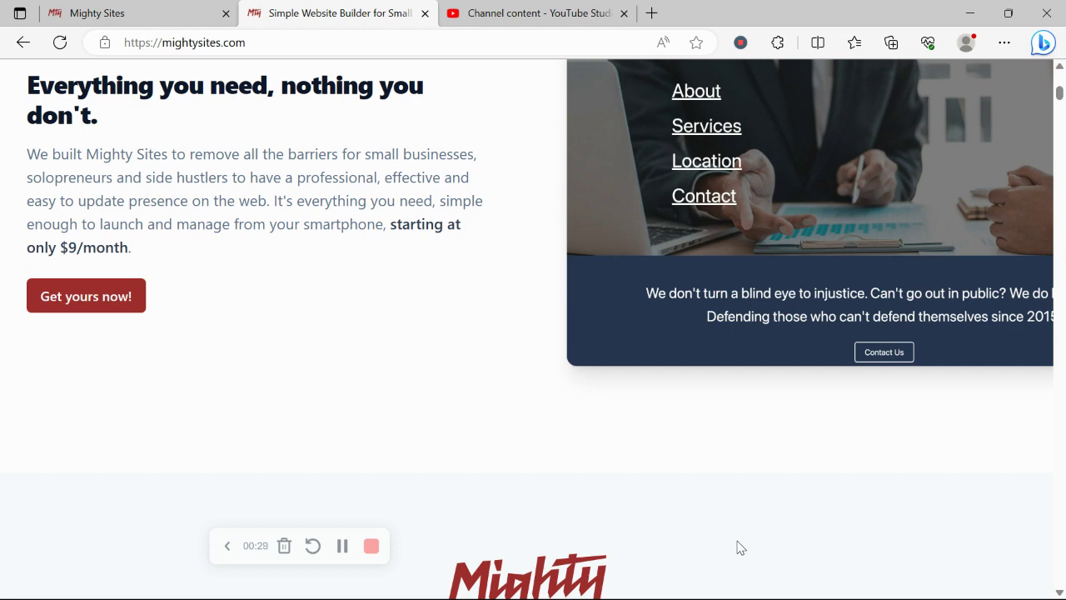
scroll(740, 547, down, 1)
scroll(741, 547, down, 6)
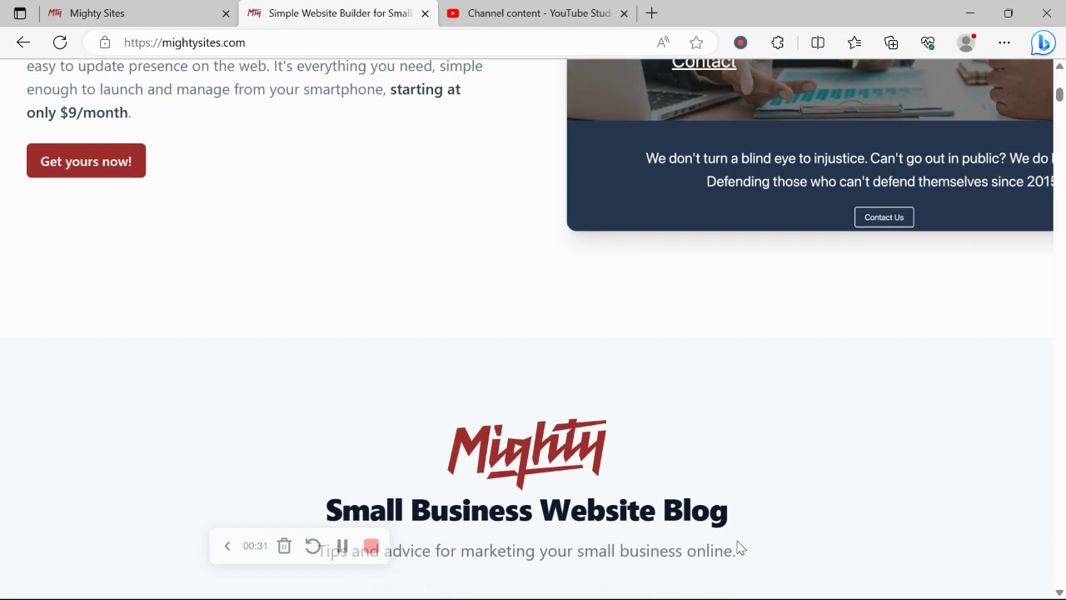
scroll(738, 547, down, 8)
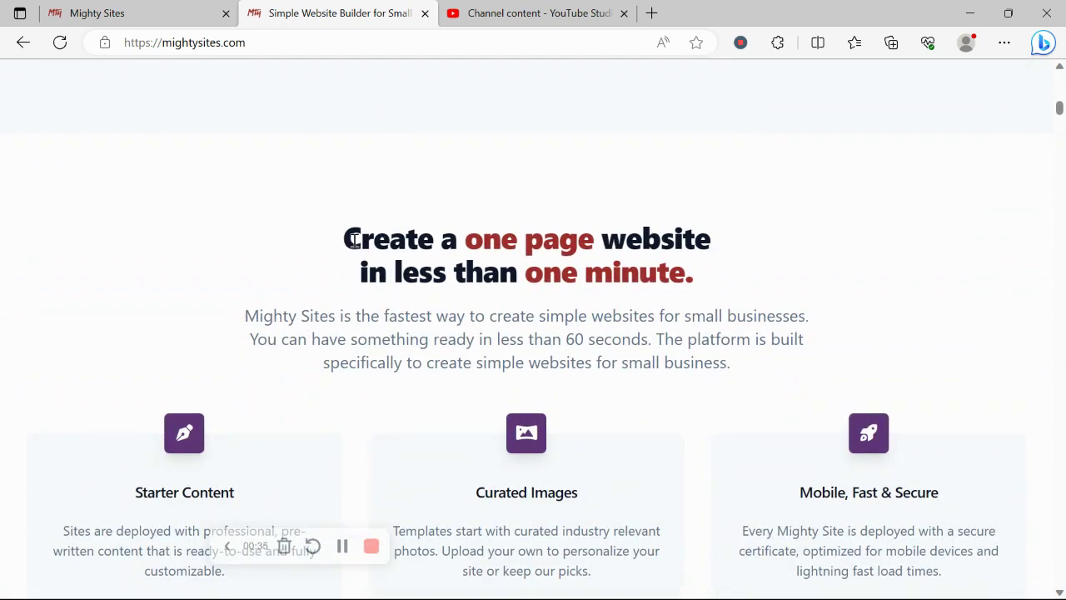
drag(353, 238, 328, 285)
click(328, 286)
- On the site-creation page, search markets for 'furni' and pick Furniture Store
click(168, 40)
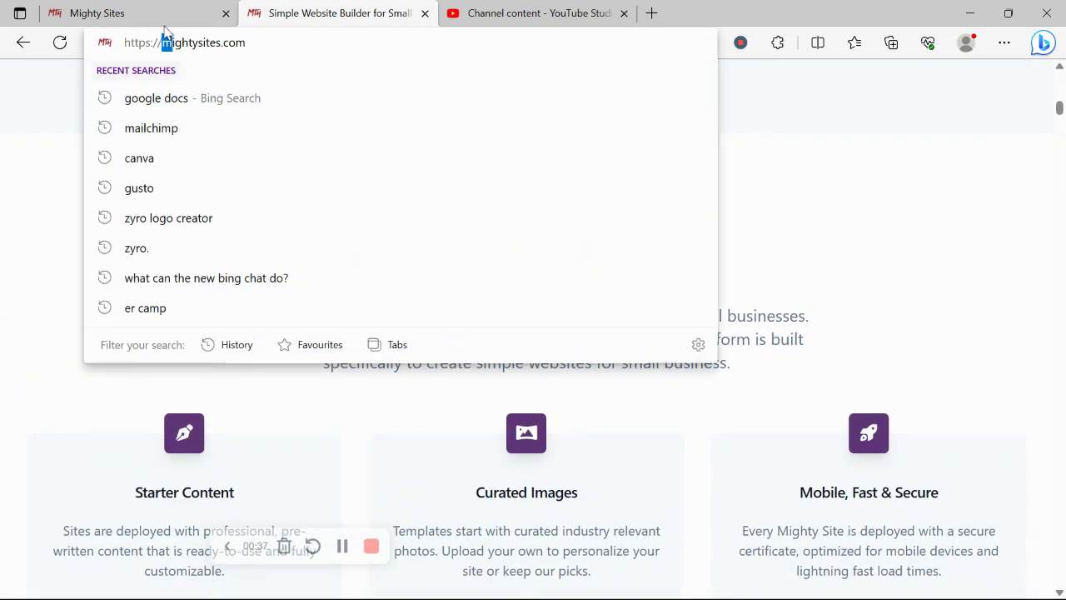
click(158, 10)
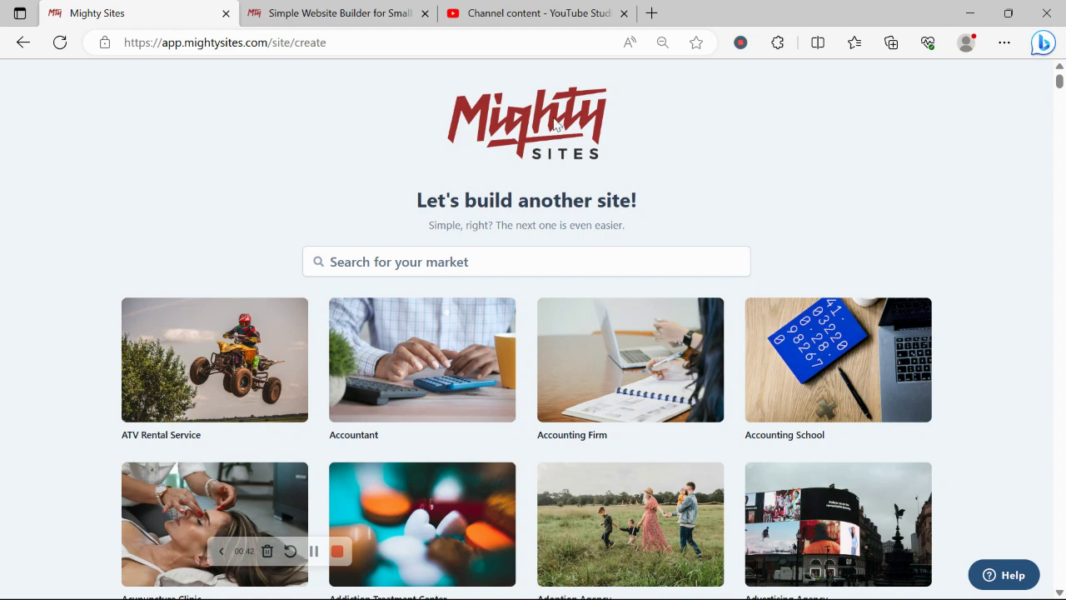
scroll(153, 204, down, 6)
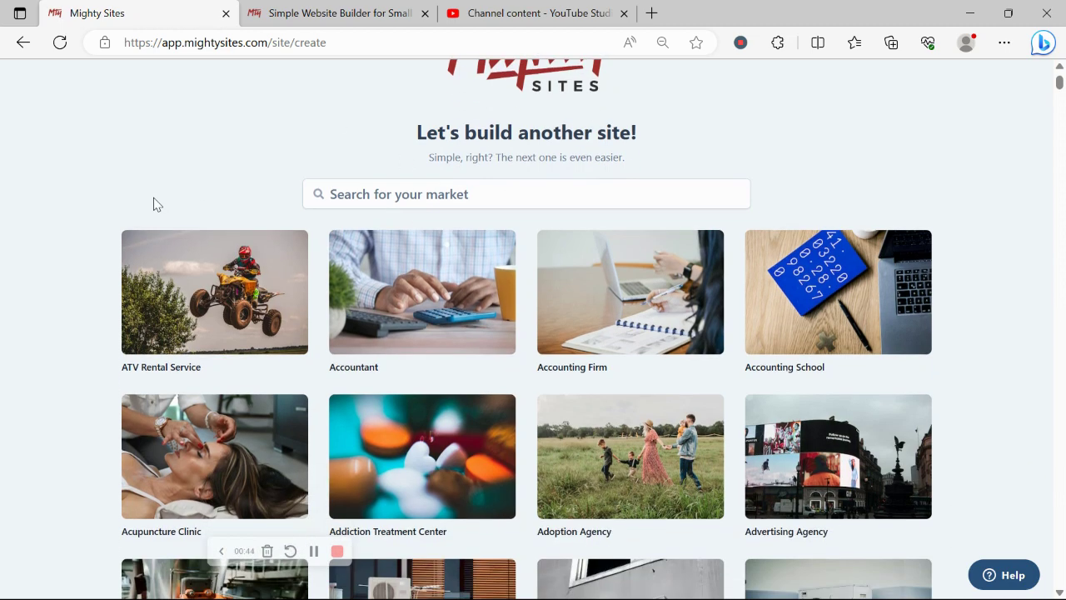
scroll(153, 204, down, 6)
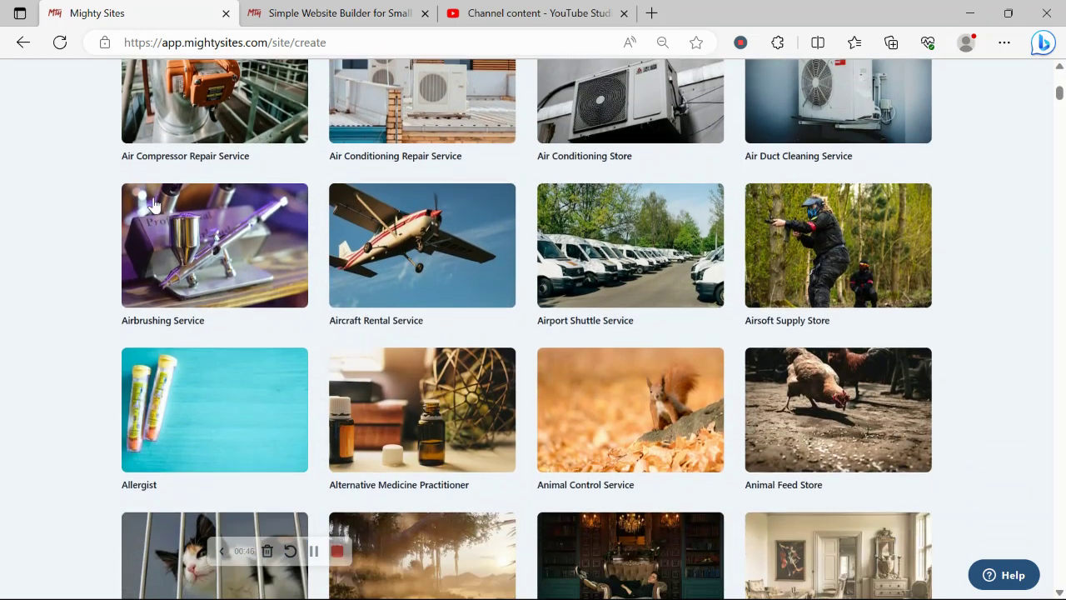
scroll(154, 204, down, 5)
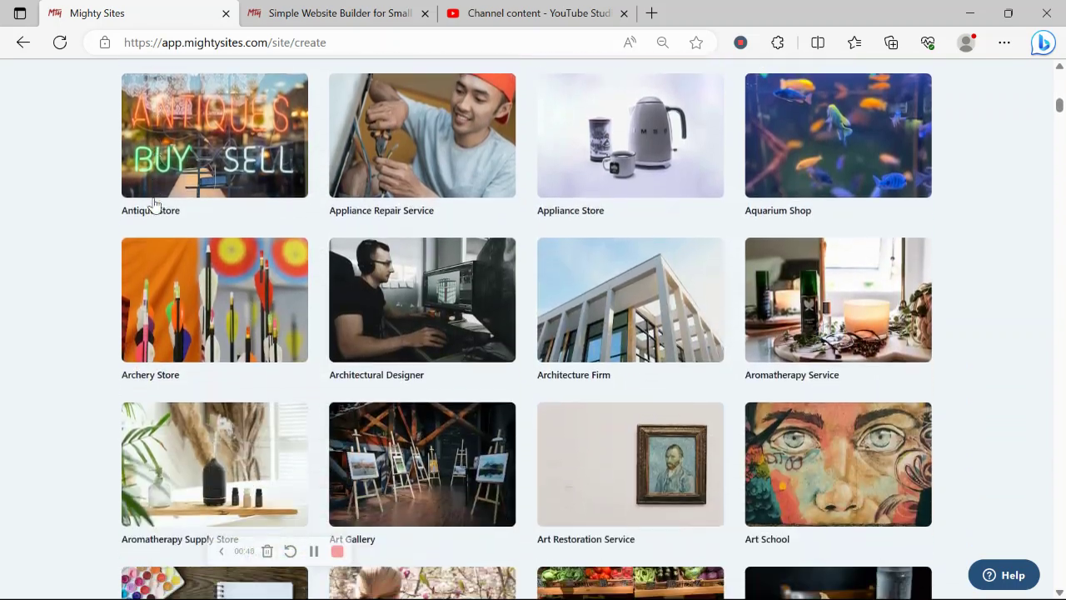
scroll(154, 204, up, 15)
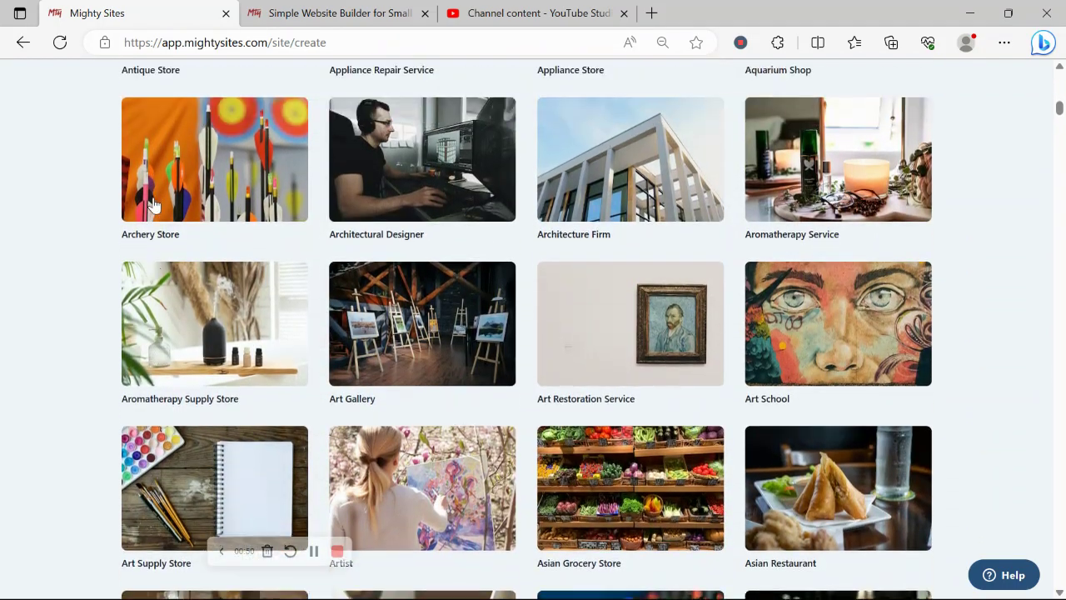
scroll(153, 204, up, 3)
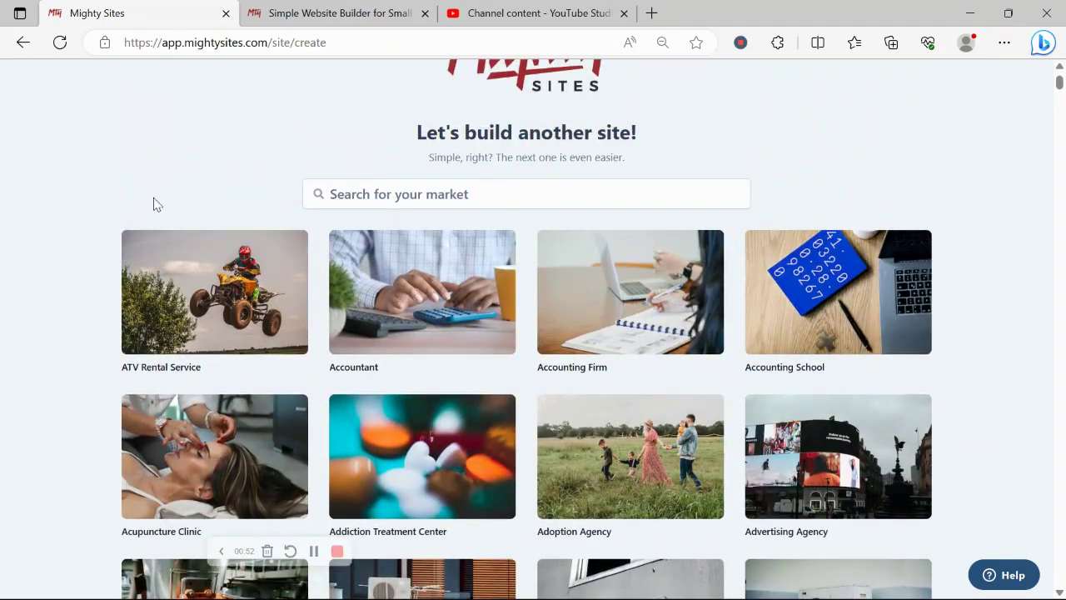
click(505, 193)
text(furn)
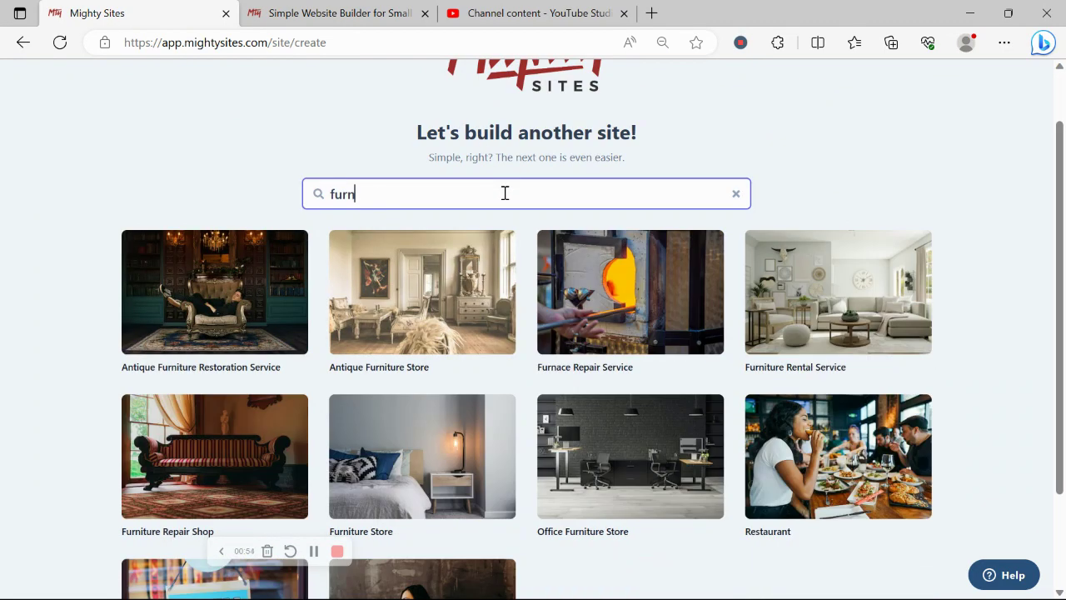
text(i)
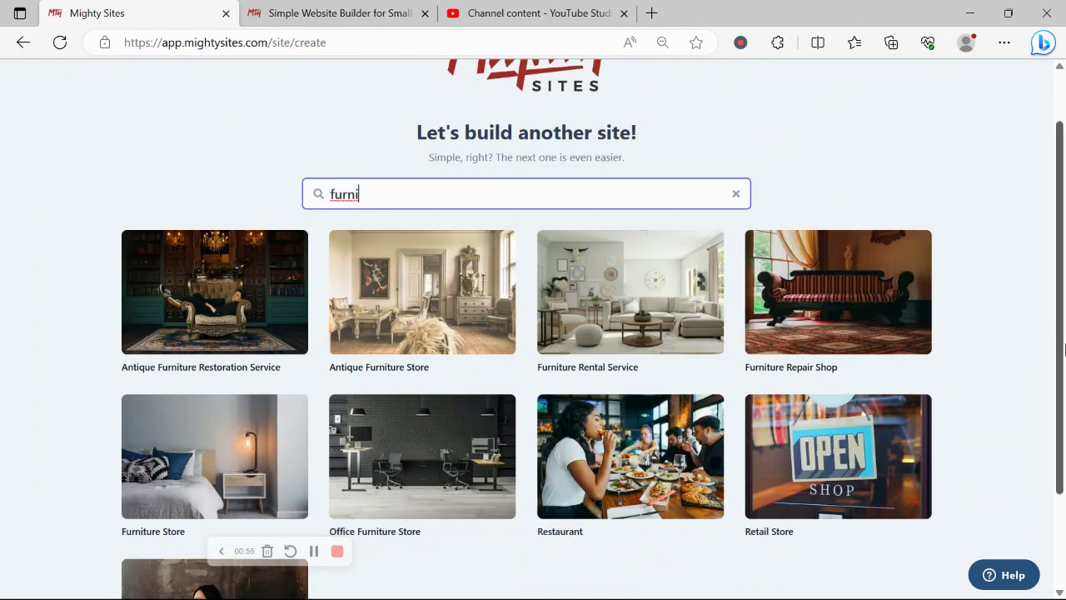
scroll(174, 491, down, 1)
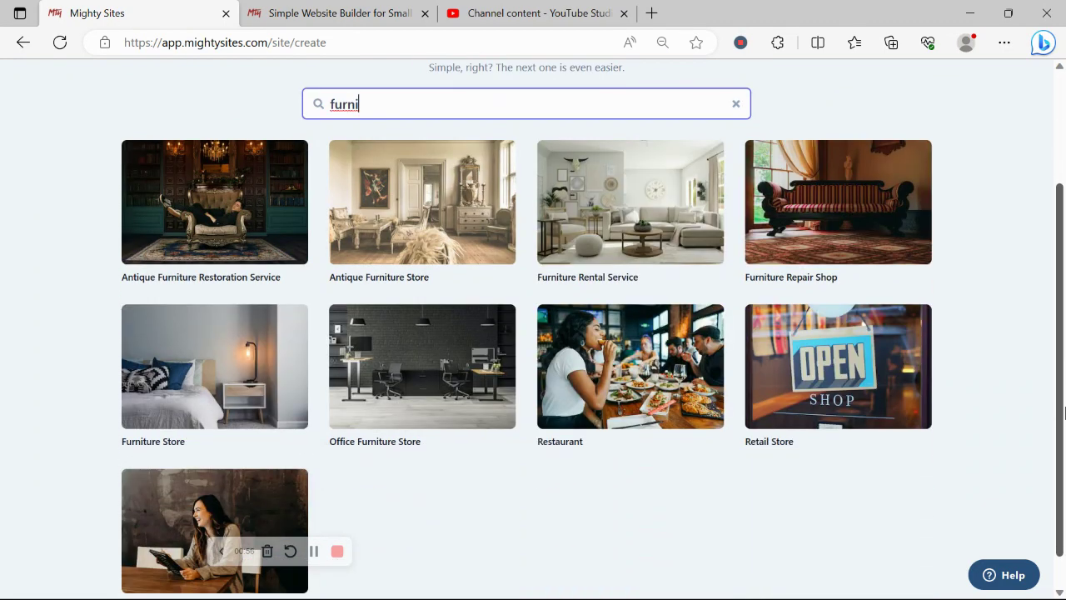
click(208, 384)
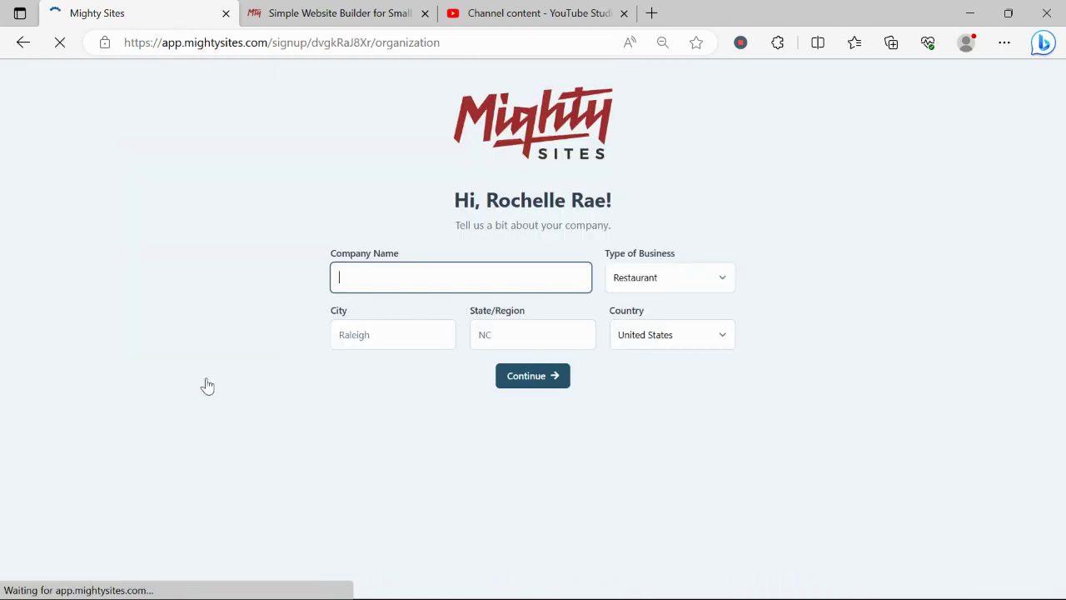
- Enter 'Rochelle's Furniture Store' as the company name
text(R)
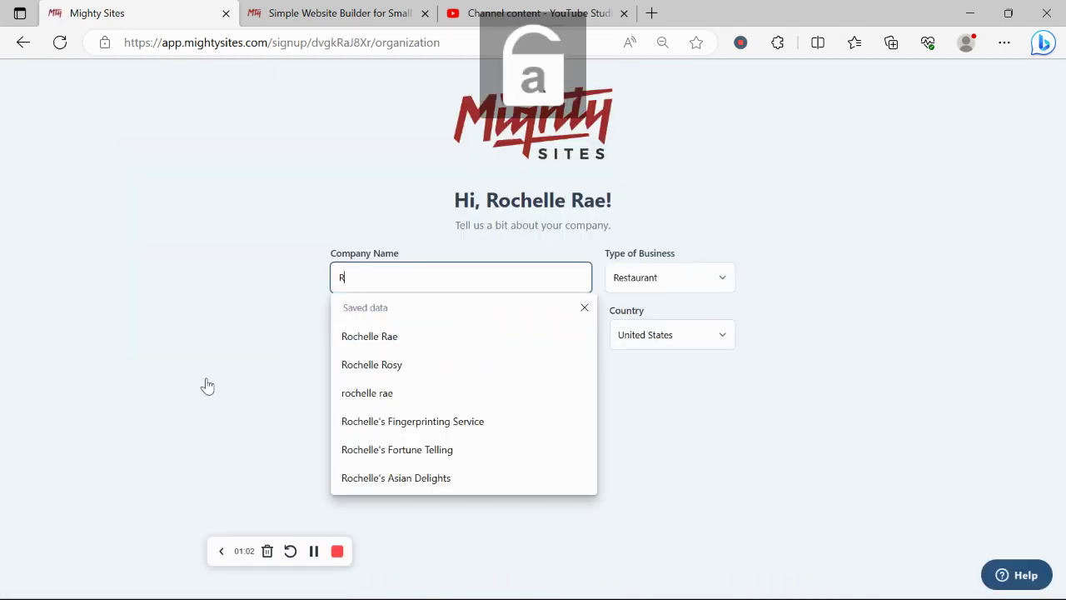
text(ochelle)
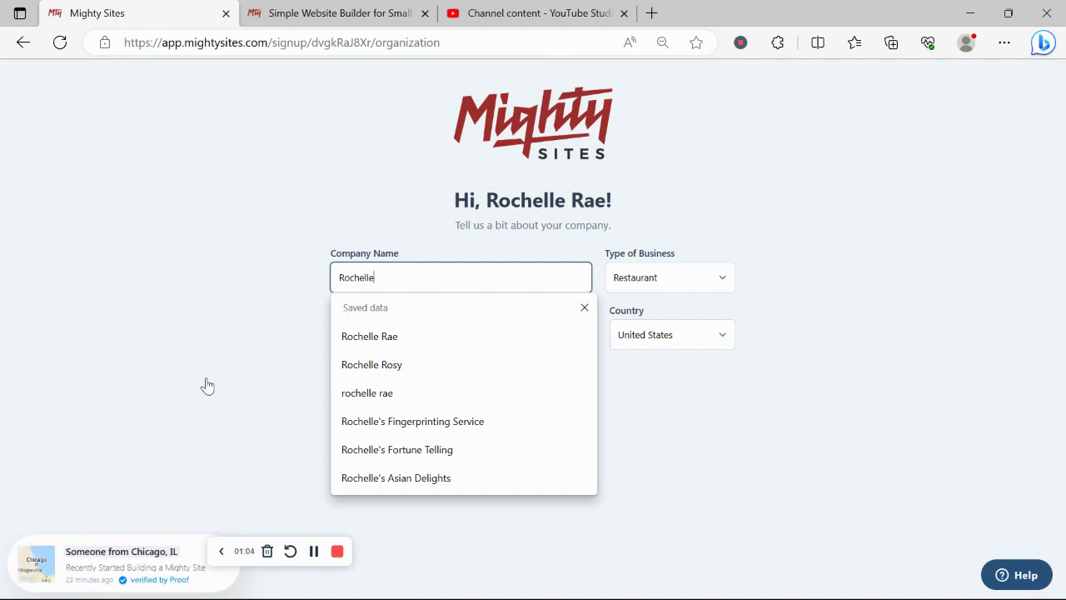
text('s F)
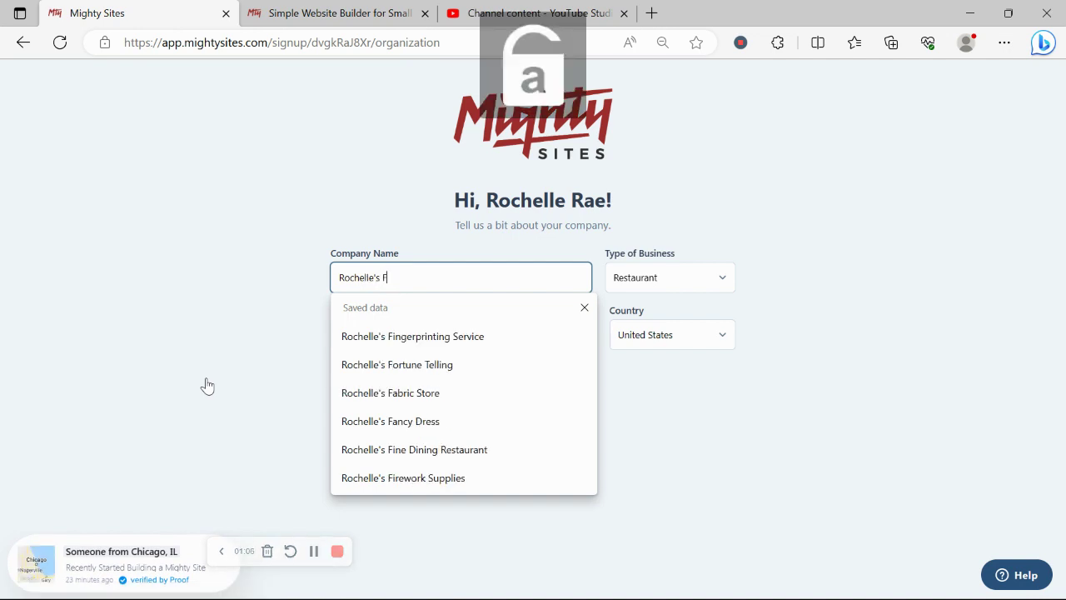
text(urni)
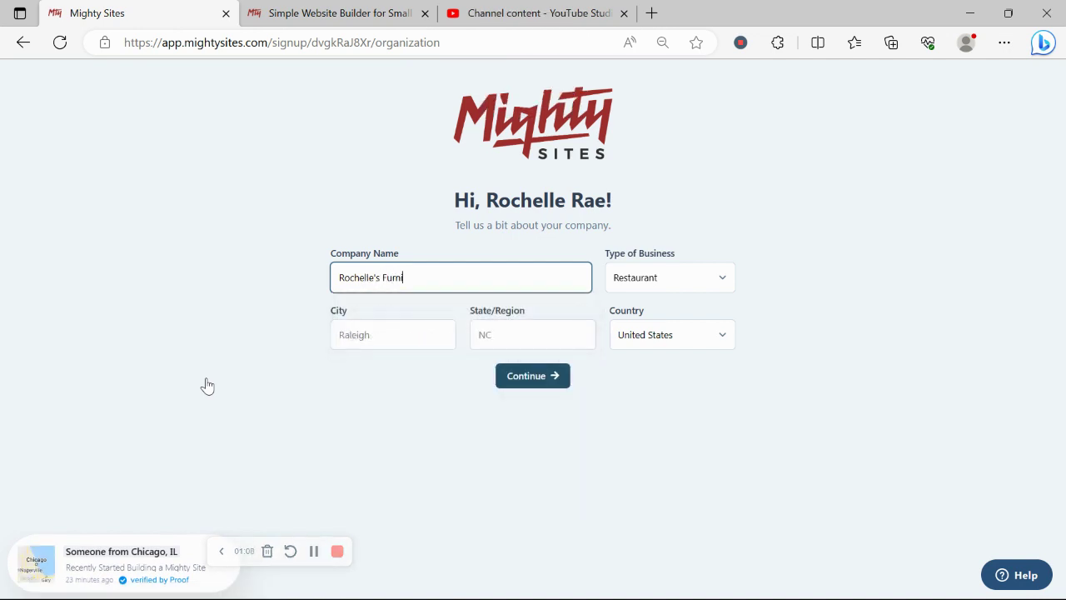
text(ture)
key(Caps_Lock)
text(S)
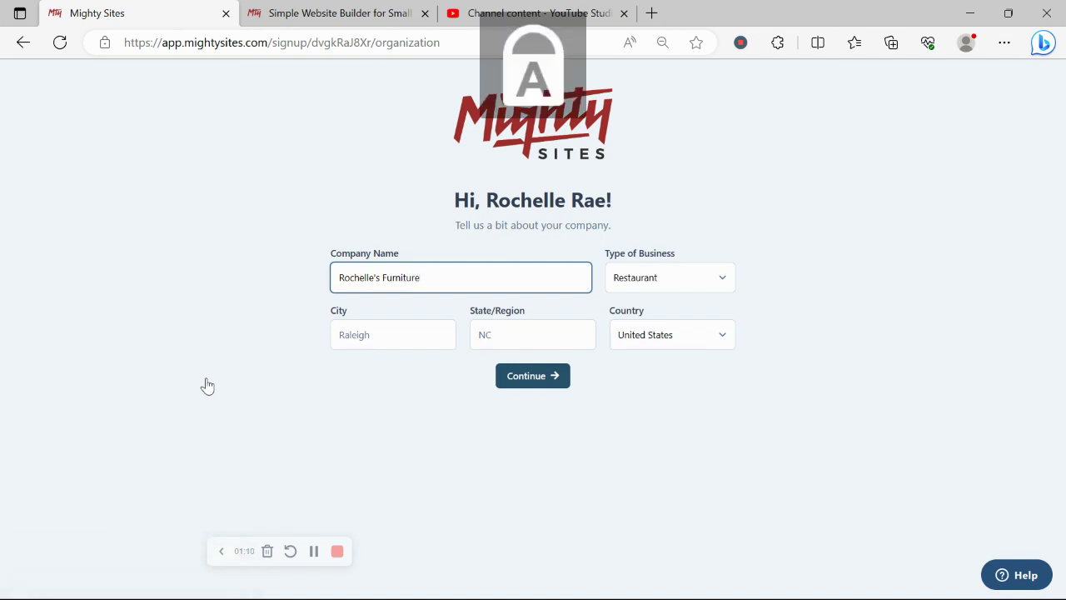
key(Caps_Lock)
text(rot)
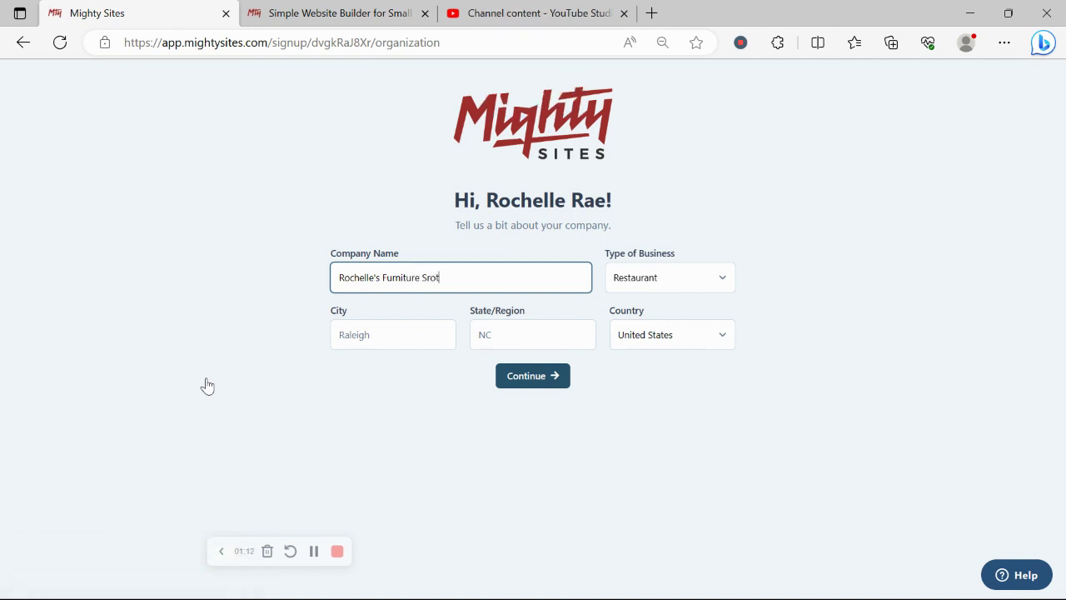
key(BackSpace)
key(BackSpace)
key(BackSpace)
text(tore)
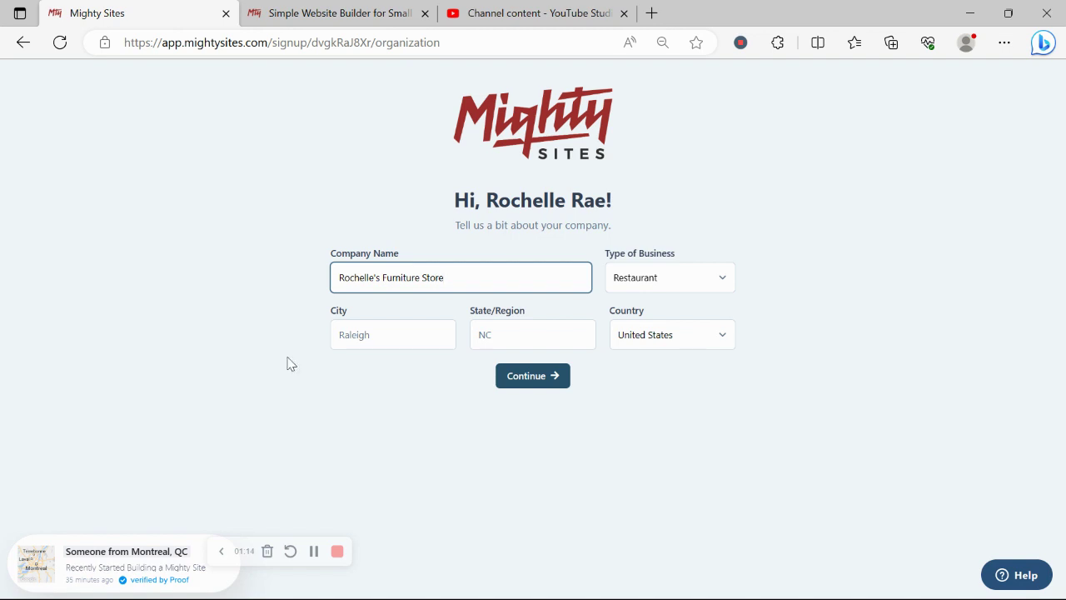
- Enter Denver as the company's city and Colorado as its state
click(413, 334)
key(Caps_Lock)
text(D)
key(Caps_Lock)
text(enver)
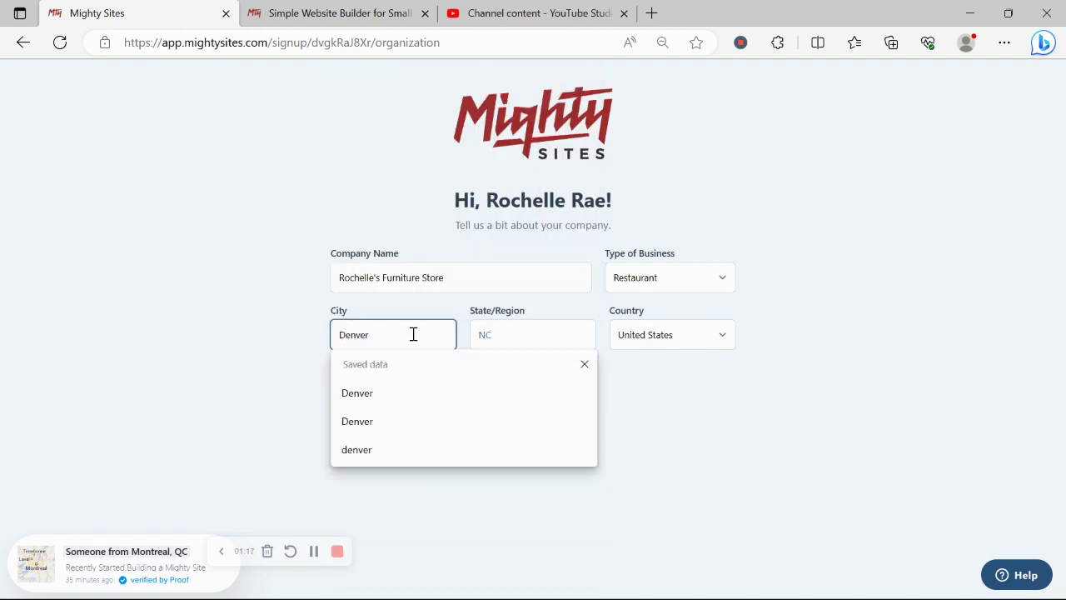
click(557, 338)
key(Caps_Lock)
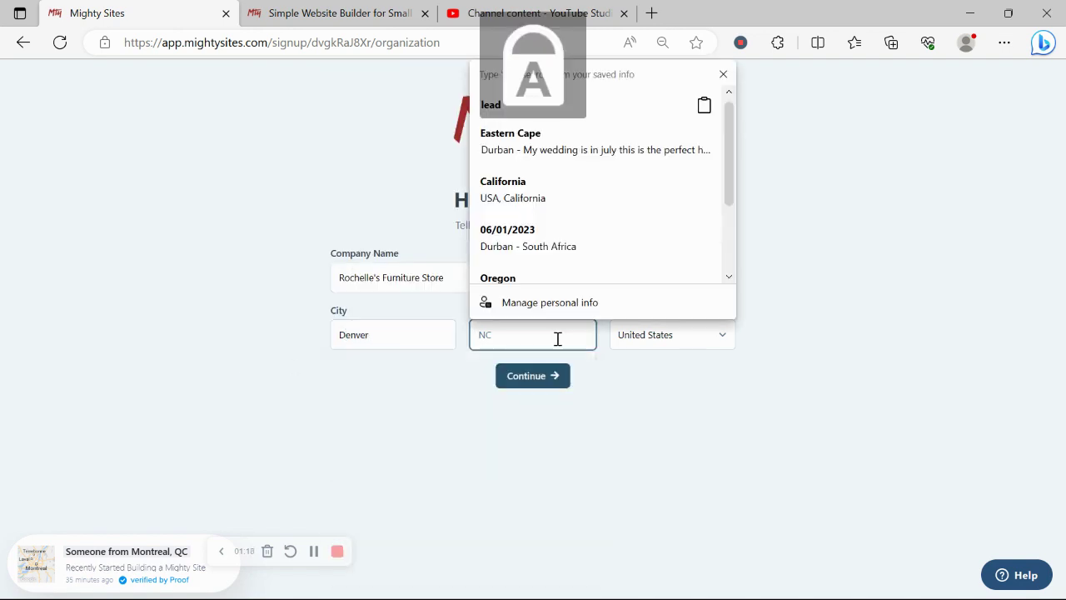
text(C)
key(Caps_Lock)
text(olorado)
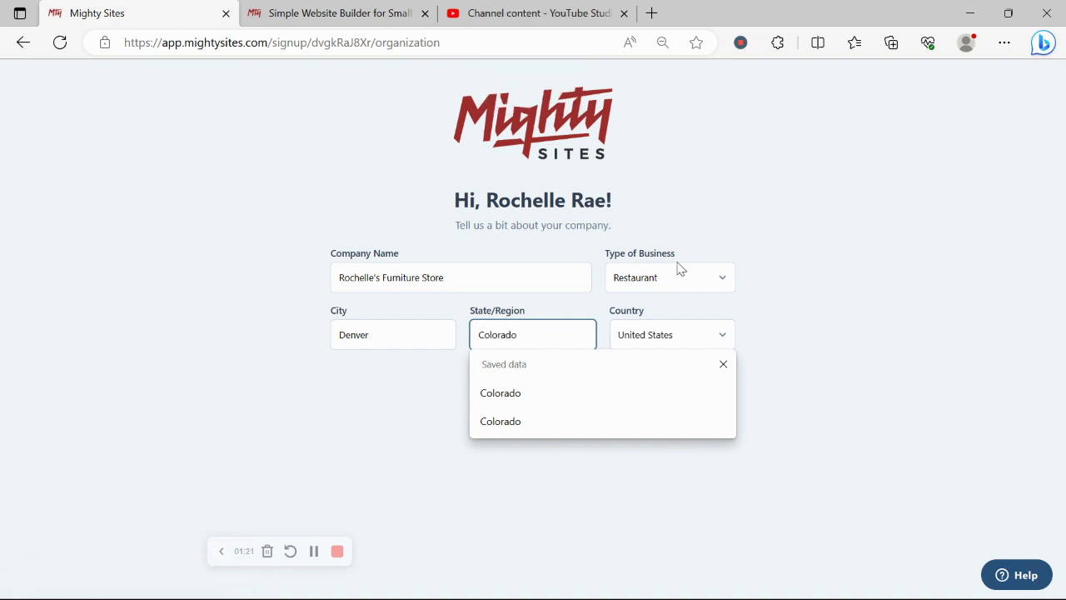
- Set Type of Business to Retail and submit the company details
click(677, 275)
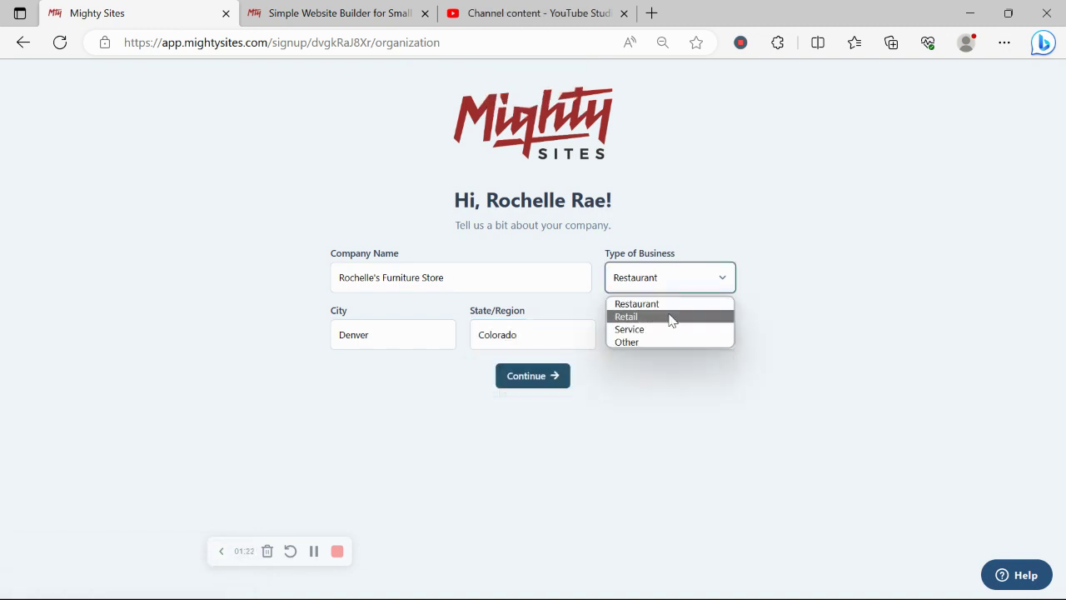
click(673, 315)
click(537, 375)
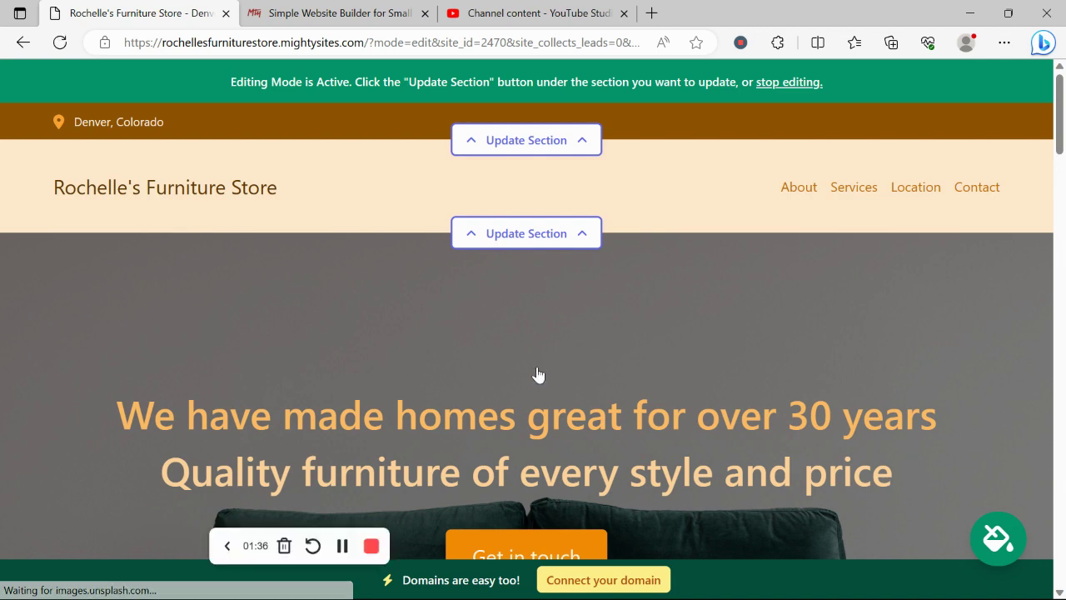
- Scroll down through the hero, About Us, Services and location sections
scroll(537, 375, down, 5)
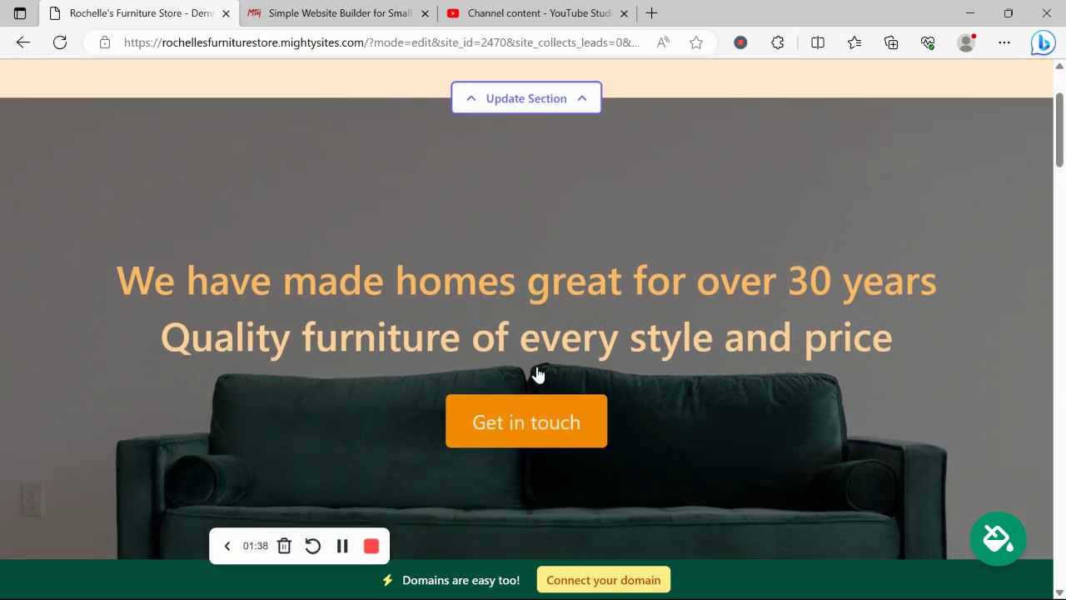
scroll(537, 375, down, 2)
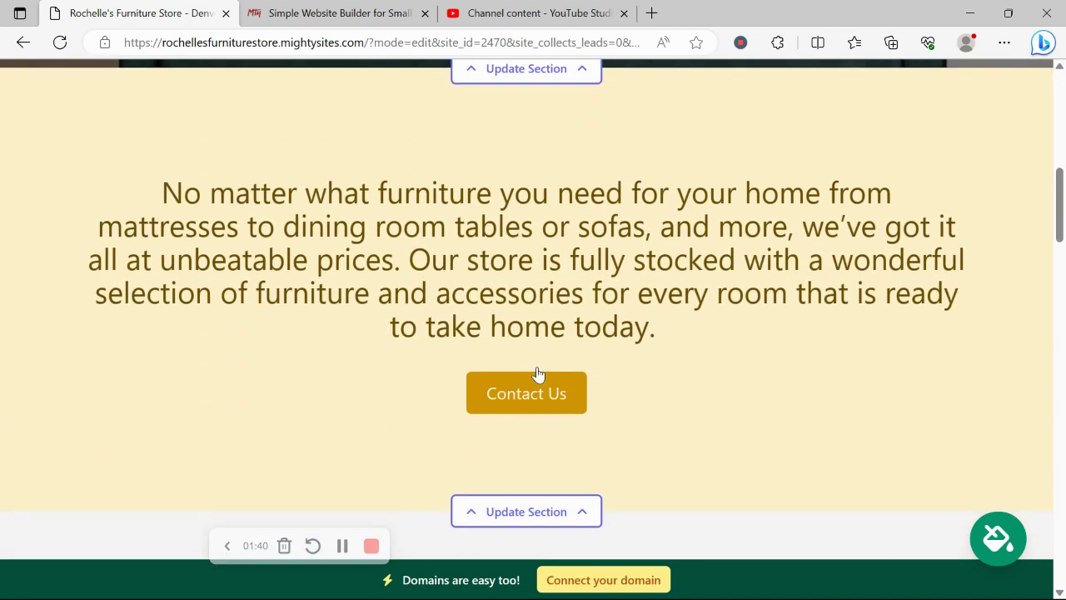
drag(124, 181, 738, 341)
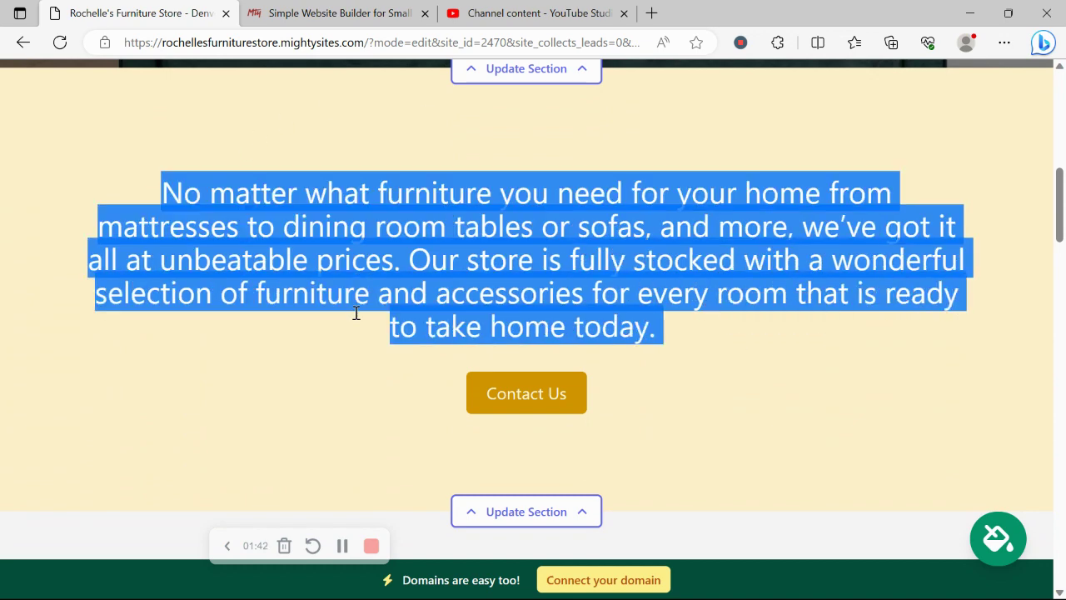
click(352, 392)
scroll(352, 390, down, 5)
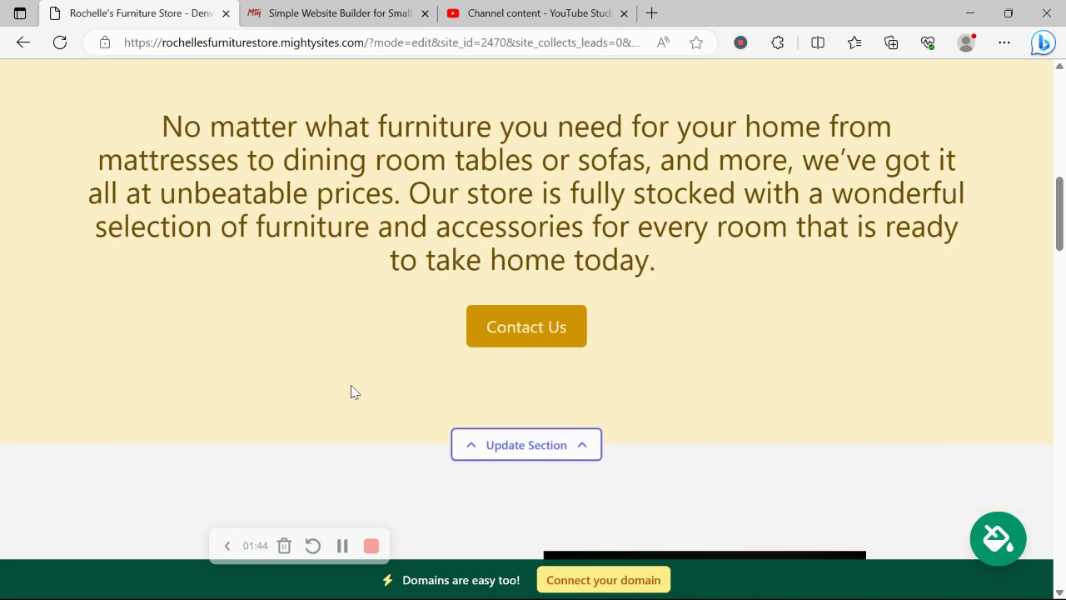
scroll(352, 388, down, 1)
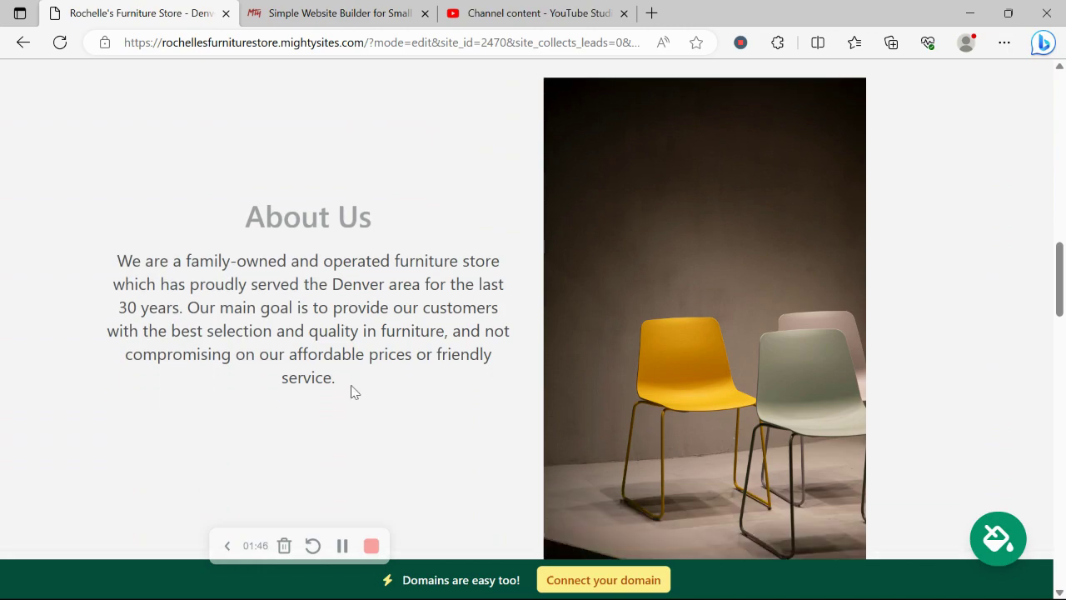
scroll(432, 311, down, 6)
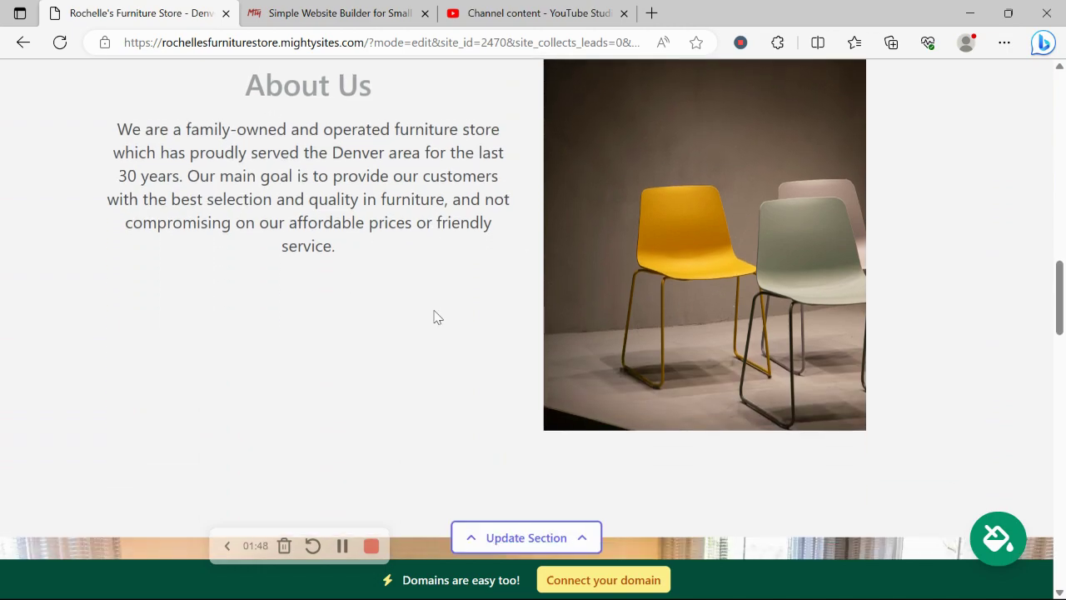
scroll(434, 314, down, 2)
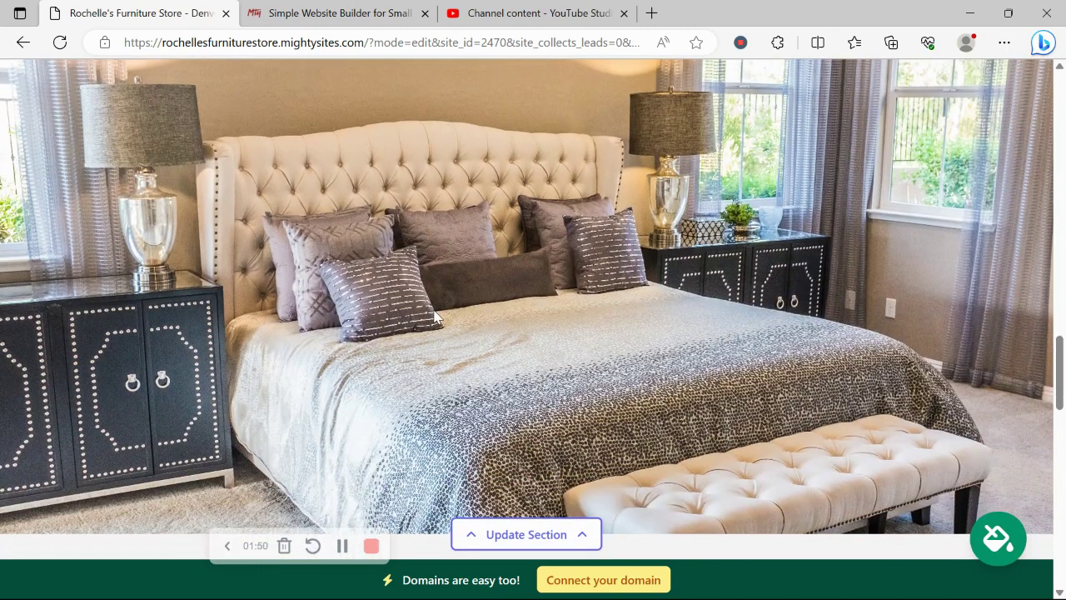
scroll(434, 317, down, 6)
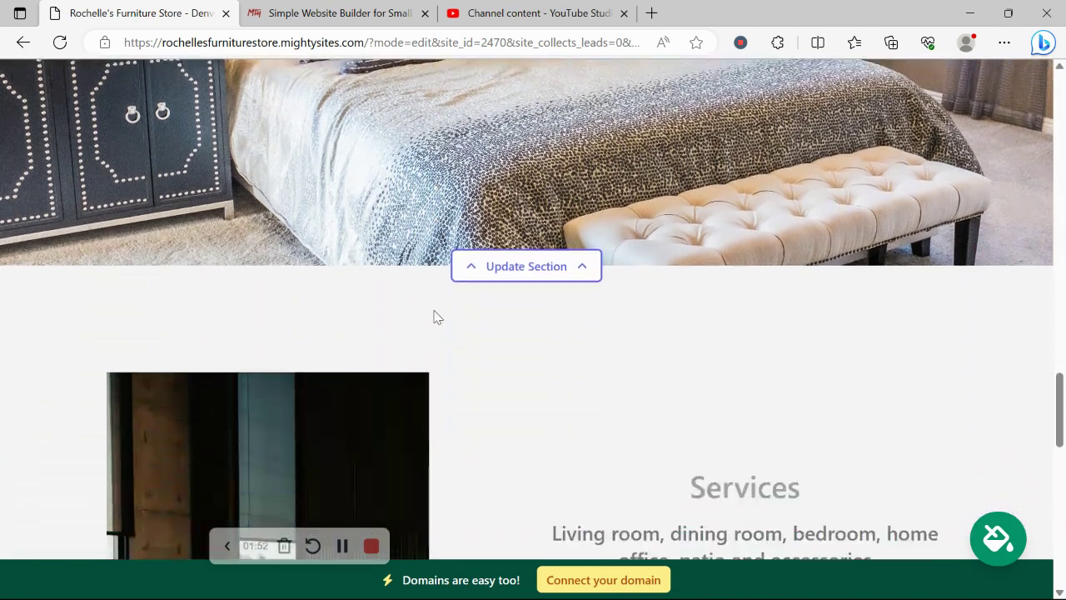
scroll(434, 317, down, 3)
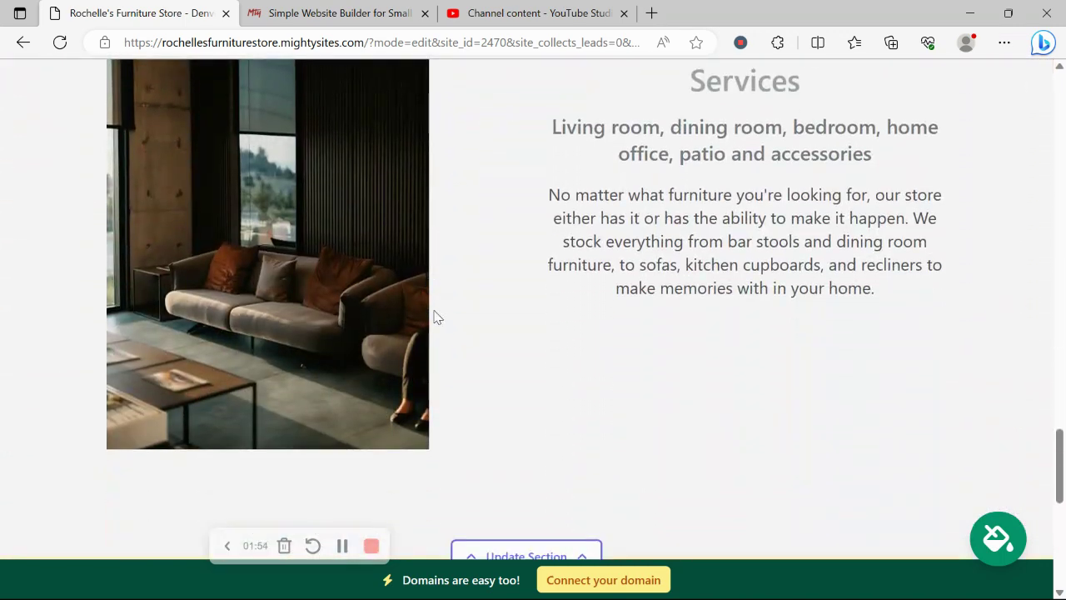
scroll(434, 316, down, 5)
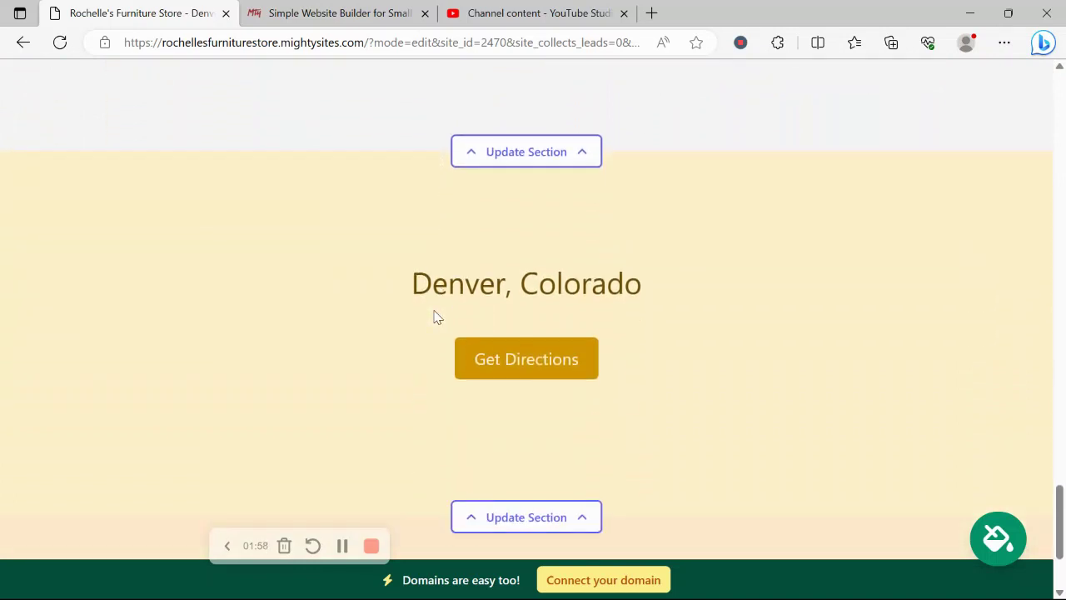
- Scroll back to the top, pausing on the Services description paragraph
scroll(433, 317, up, 6)
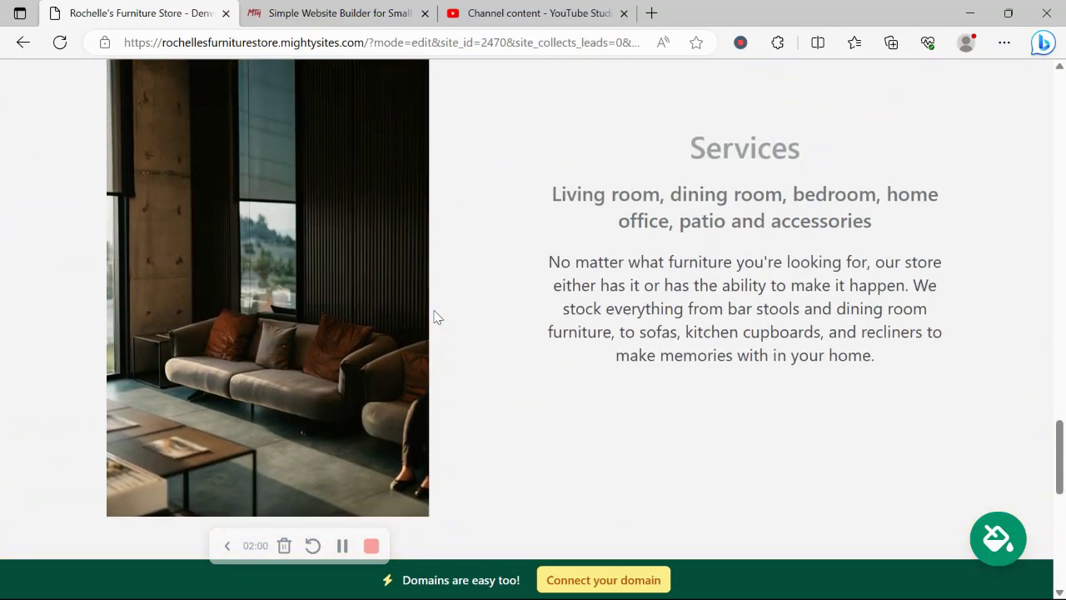
drag(552, 240, 951, 352)
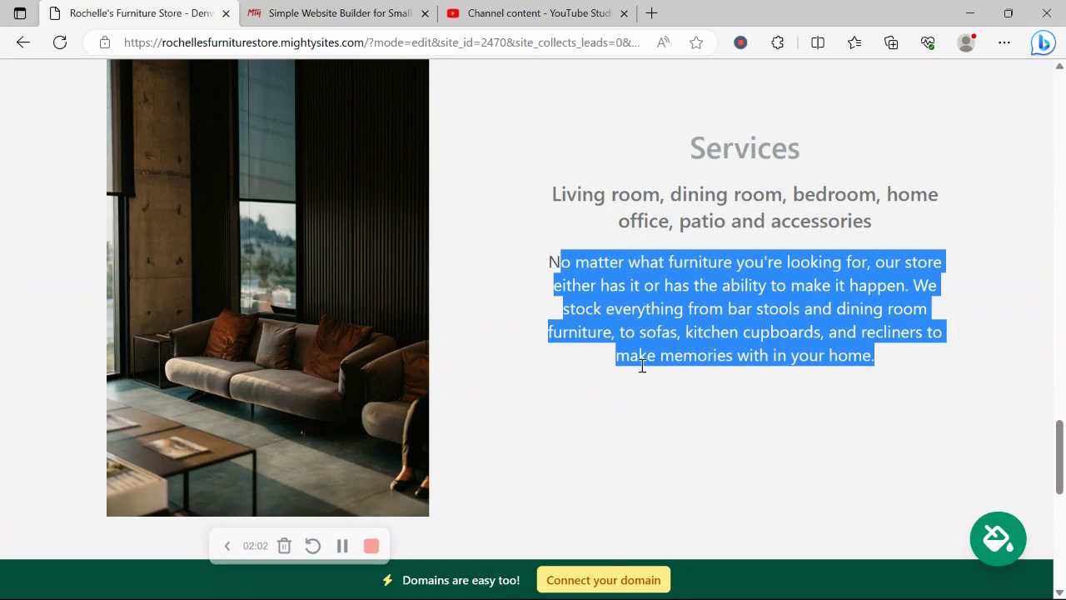
click(642, 369)
scroll(642, 366, up, 15)
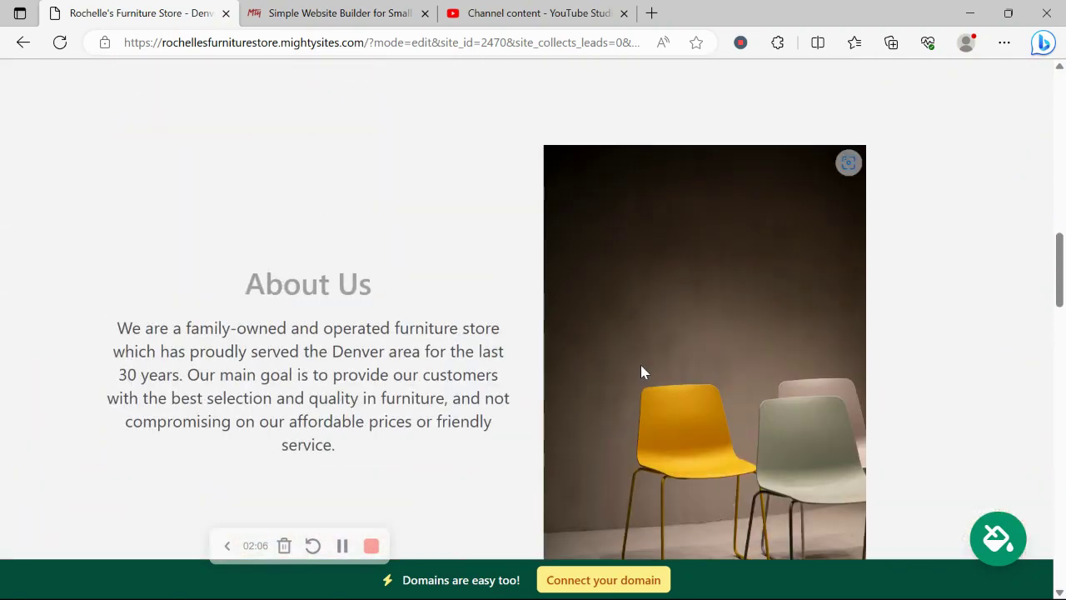
scroll(641, 372, up, 5)
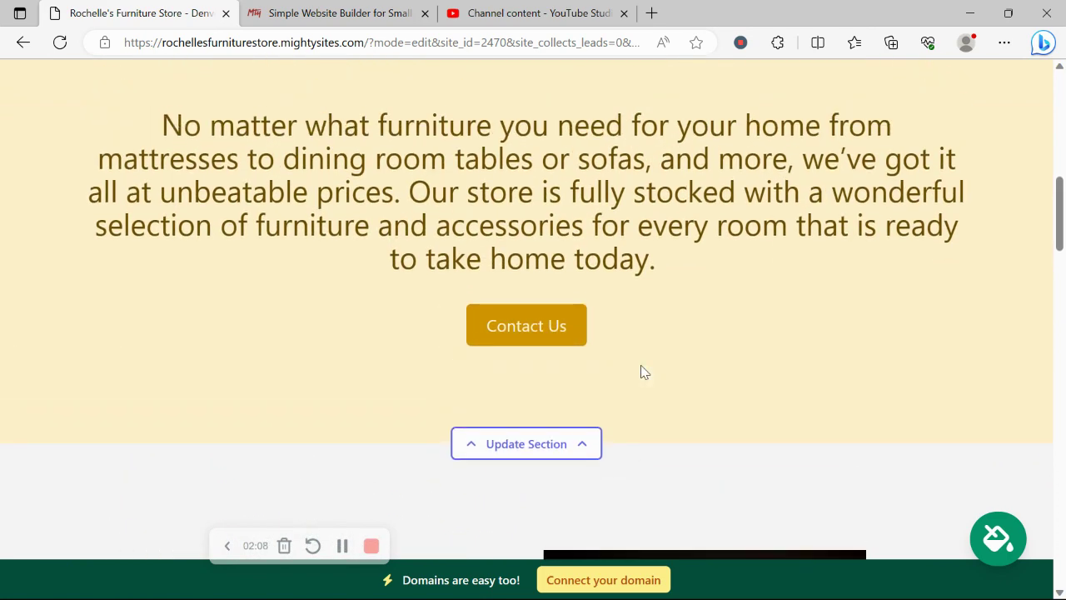
scroll(641, 372, up, 7)
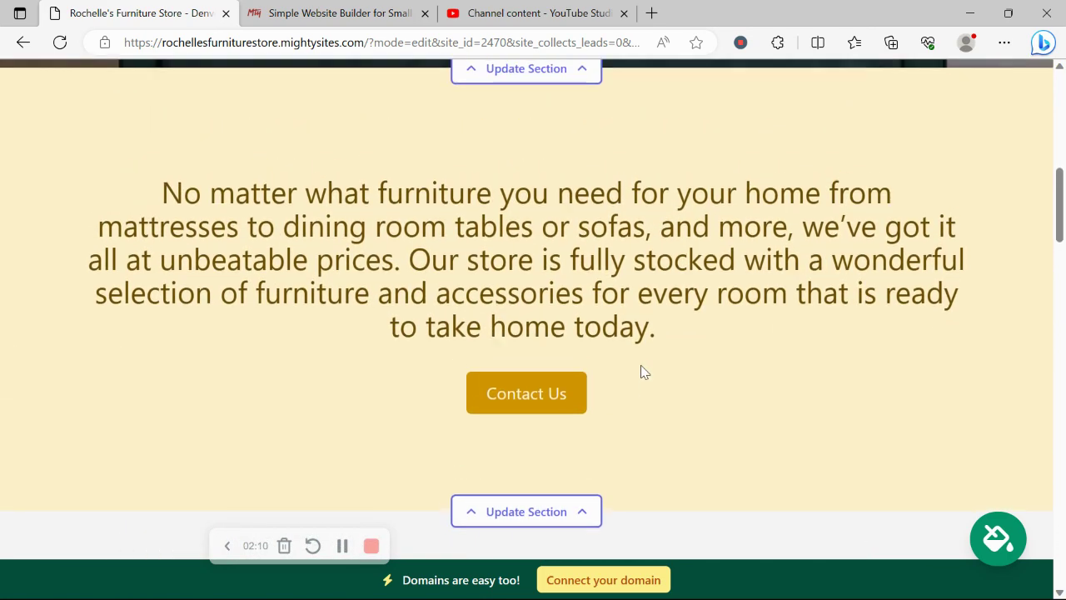
scroll(641, 372, up, 2)
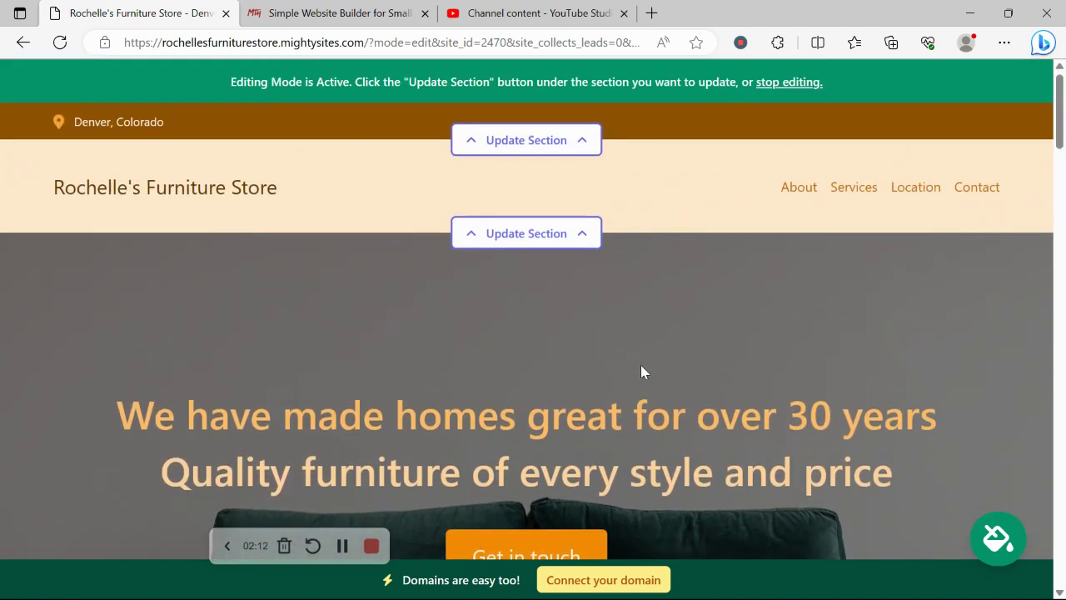
- In the header's location section, enter the organization email and show it on the site
click(474, 150)
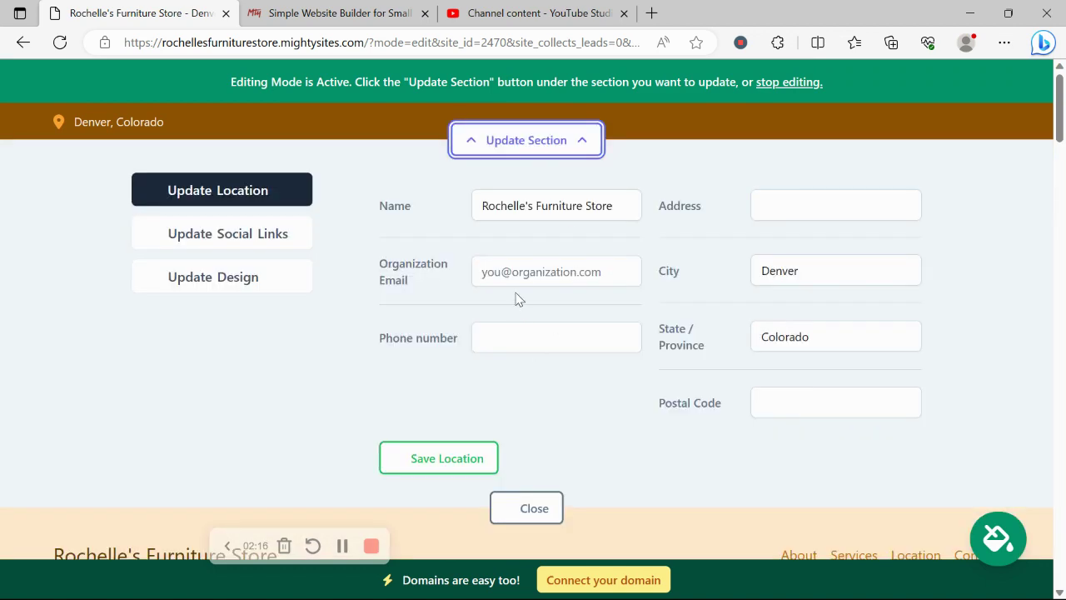
click(526, 275)
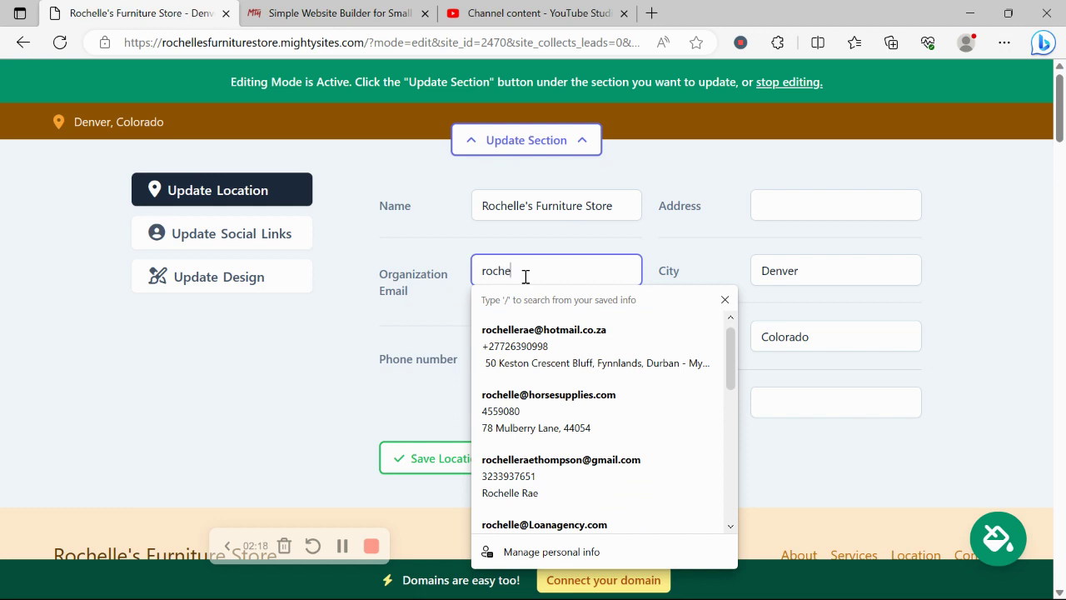
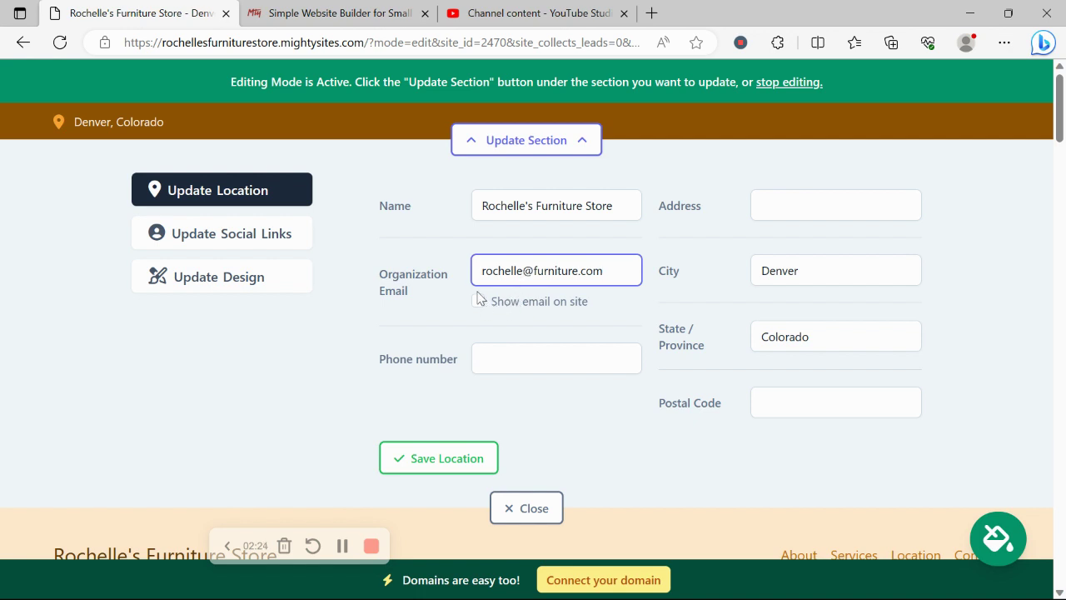
click(479, 299)
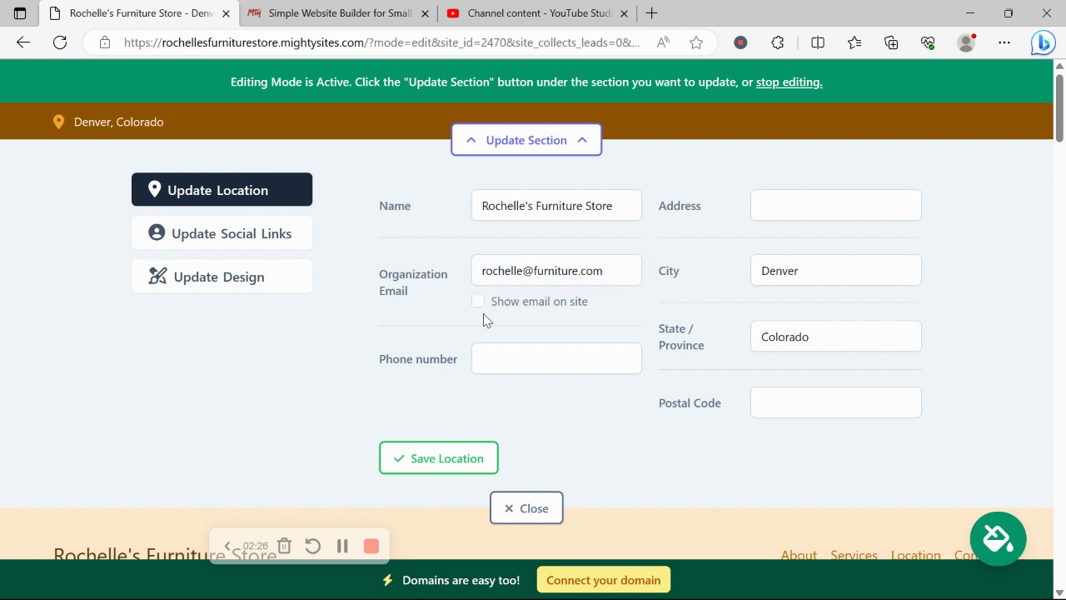
click(479, 304)
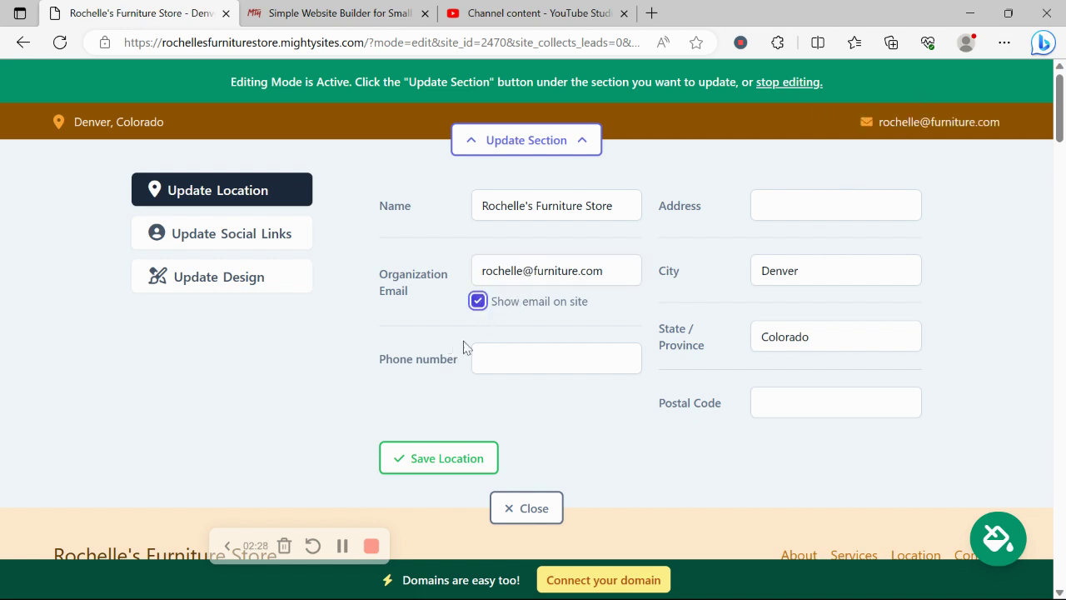
- Add the store's phone number and saved street address with postal code, then save the location
click(526, 360)
text(456-9)
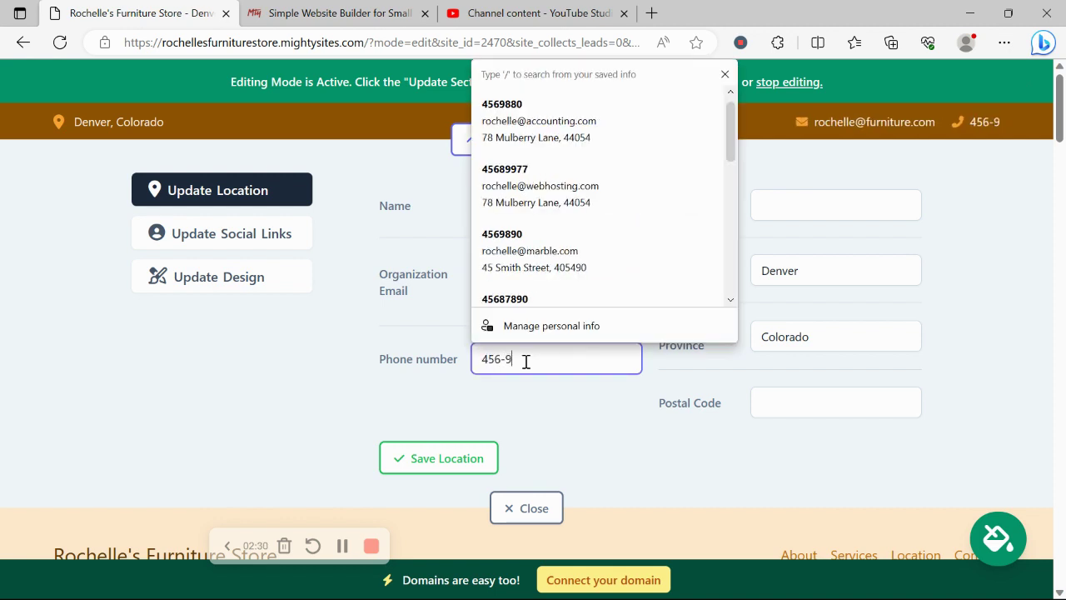
text(8765)
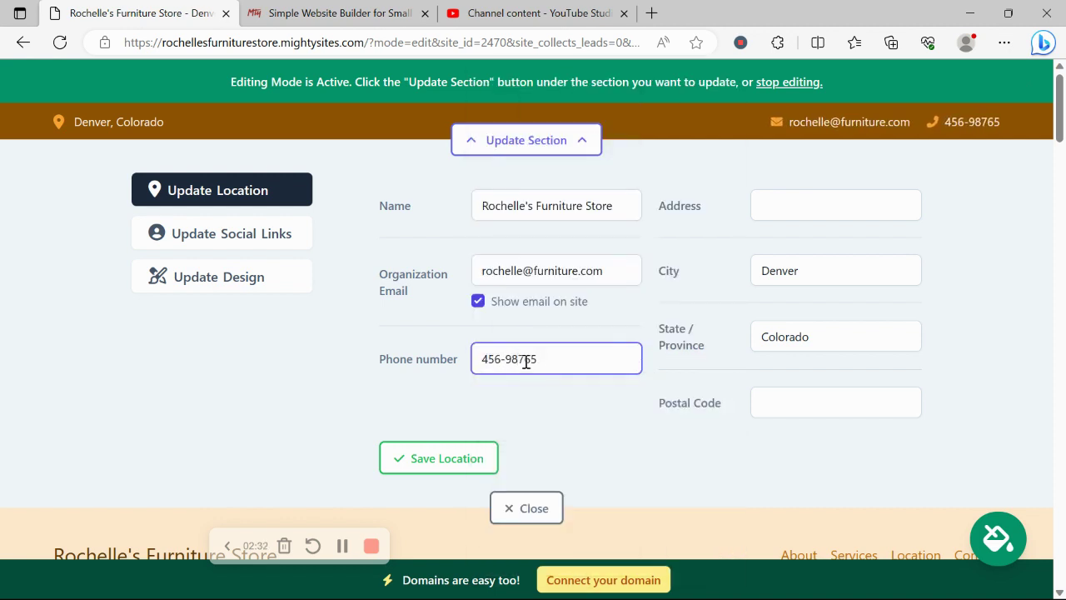
click(878, 193)
key(Down)
key(Down)
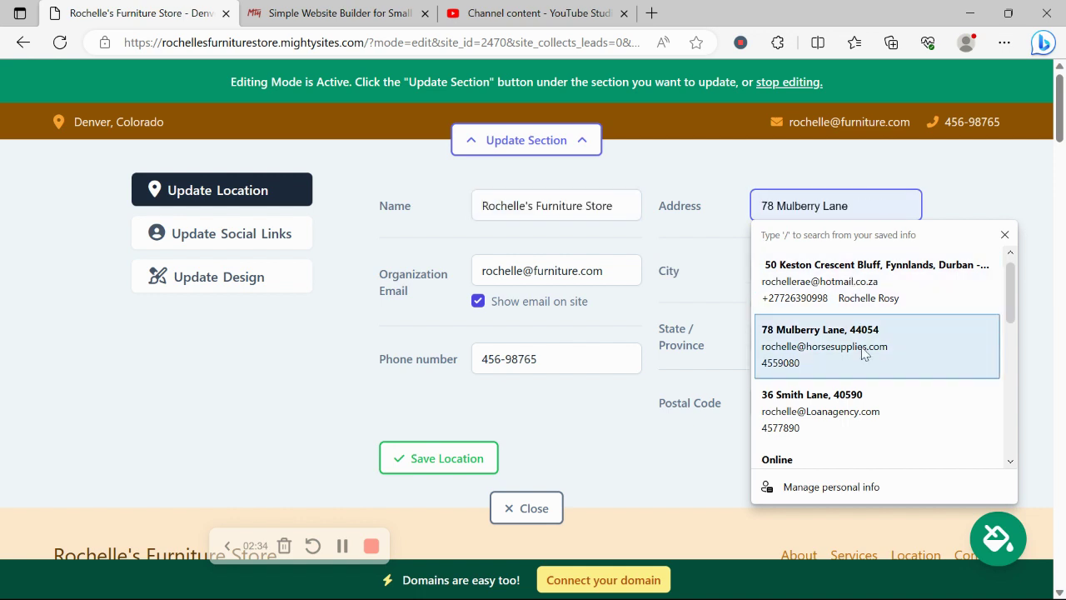
key(Return)
click(439, 468)
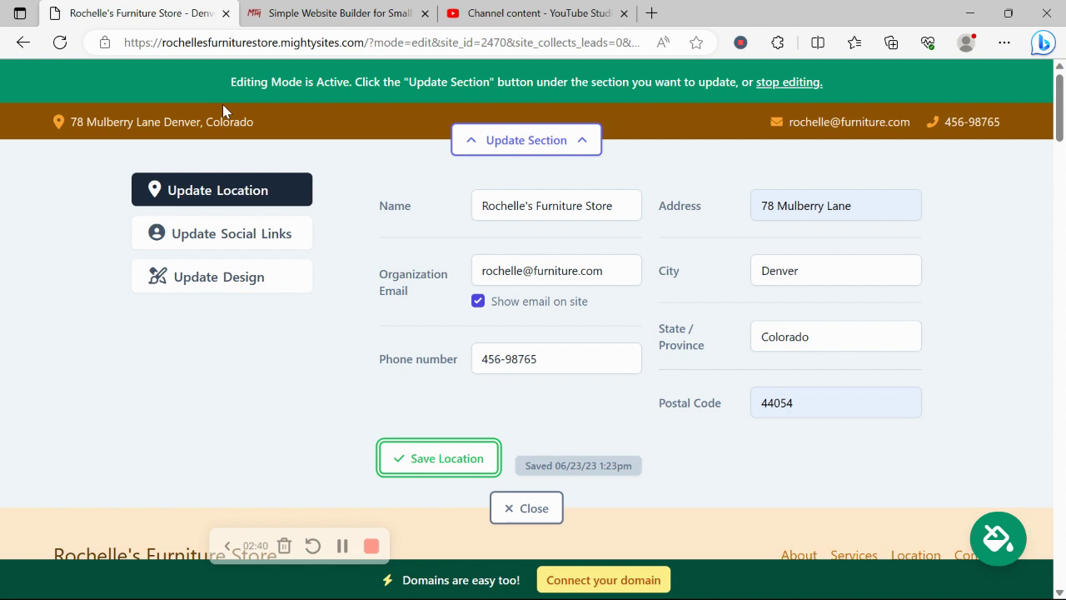
click(279, 233)
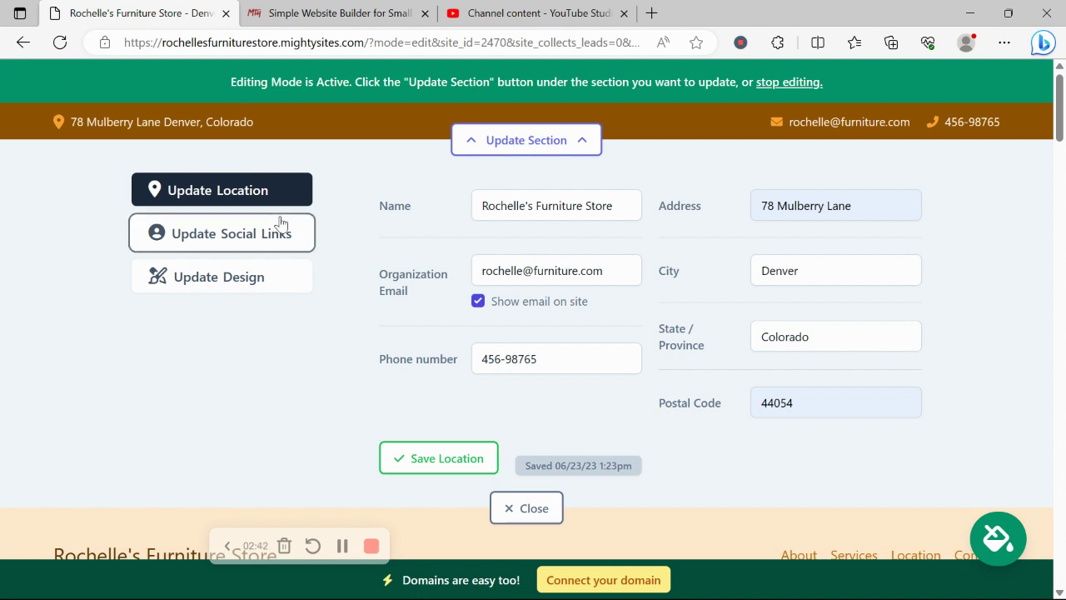
- Add the store's Instagram handle to the social links and save them
click(463, 207)
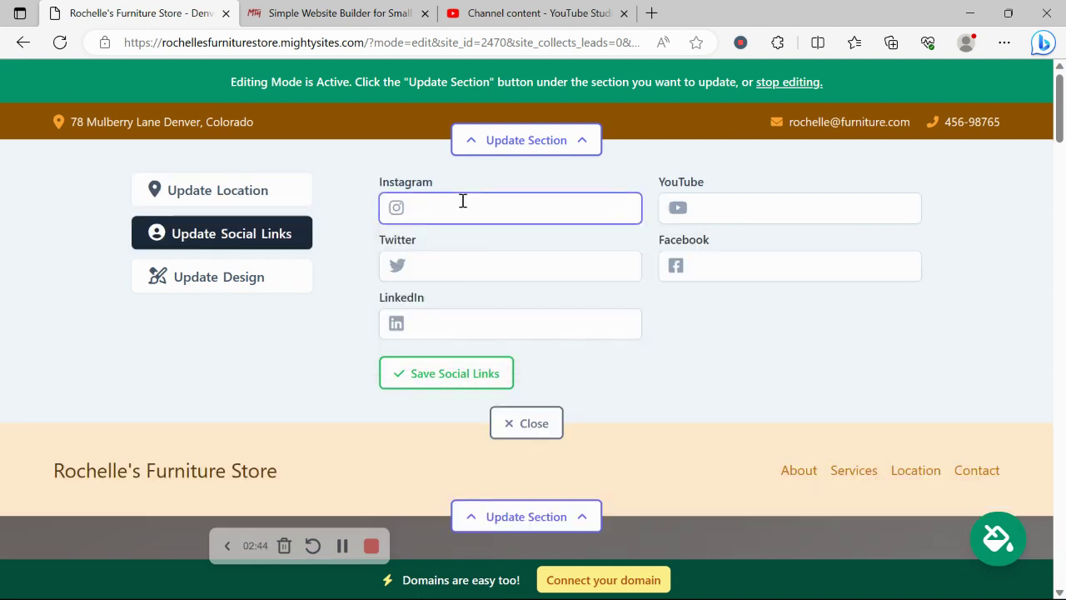
text(mightysites)
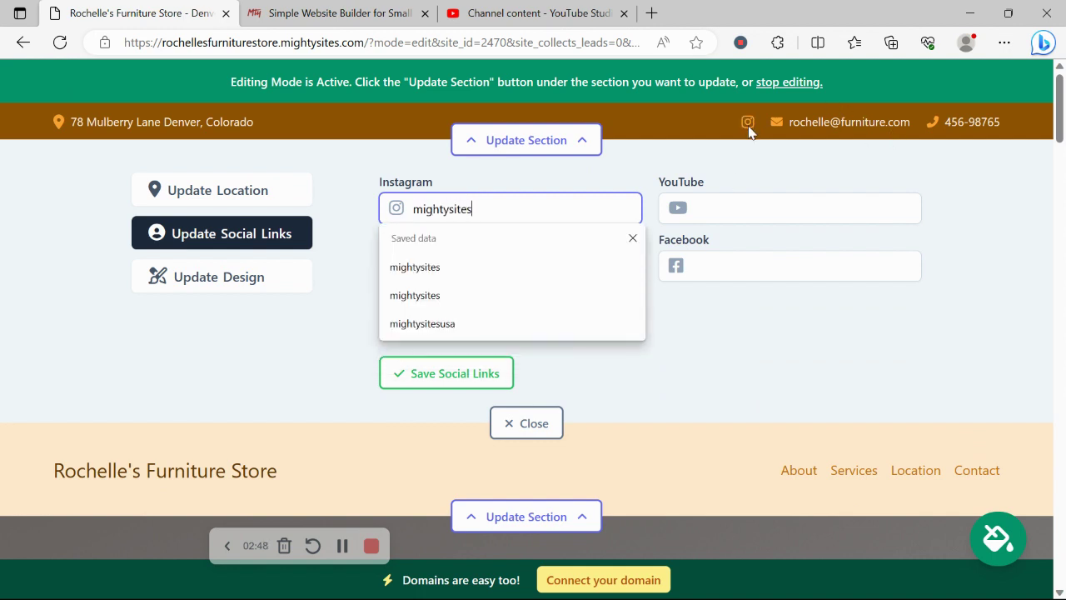
click(448, 379)
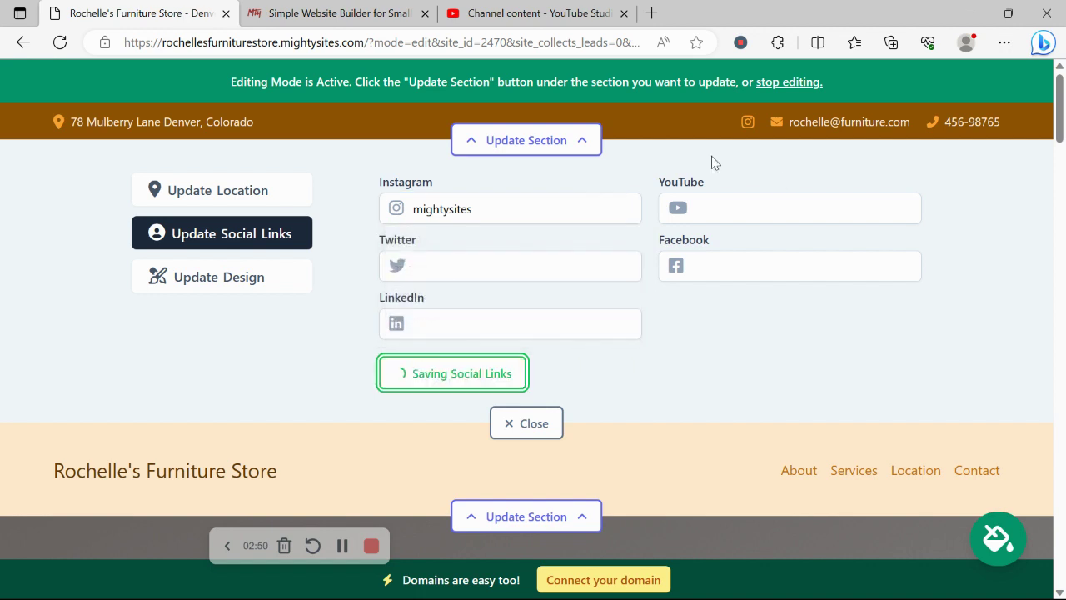
click(537, 427)
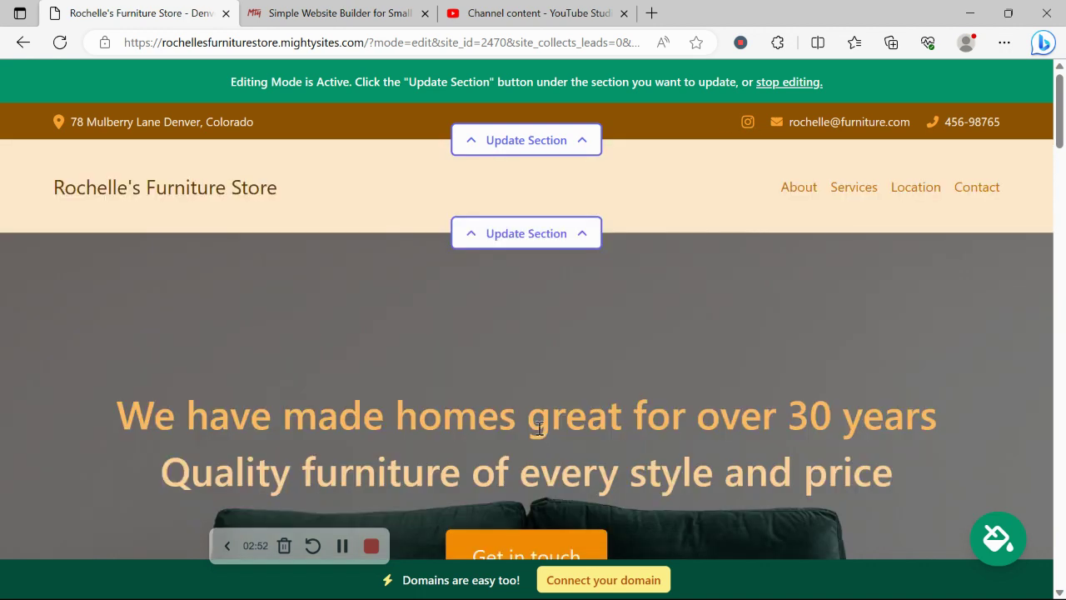
click(537, 232)
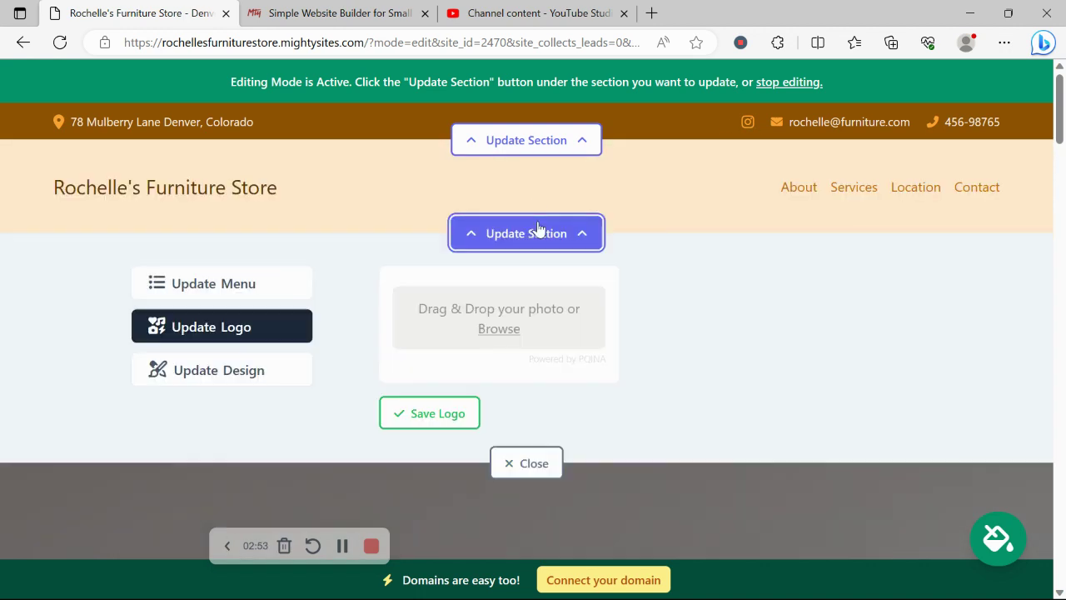
- Upload the Mighty Sites logo from the Pictures folder as the header logo and save it
click(491, 329)
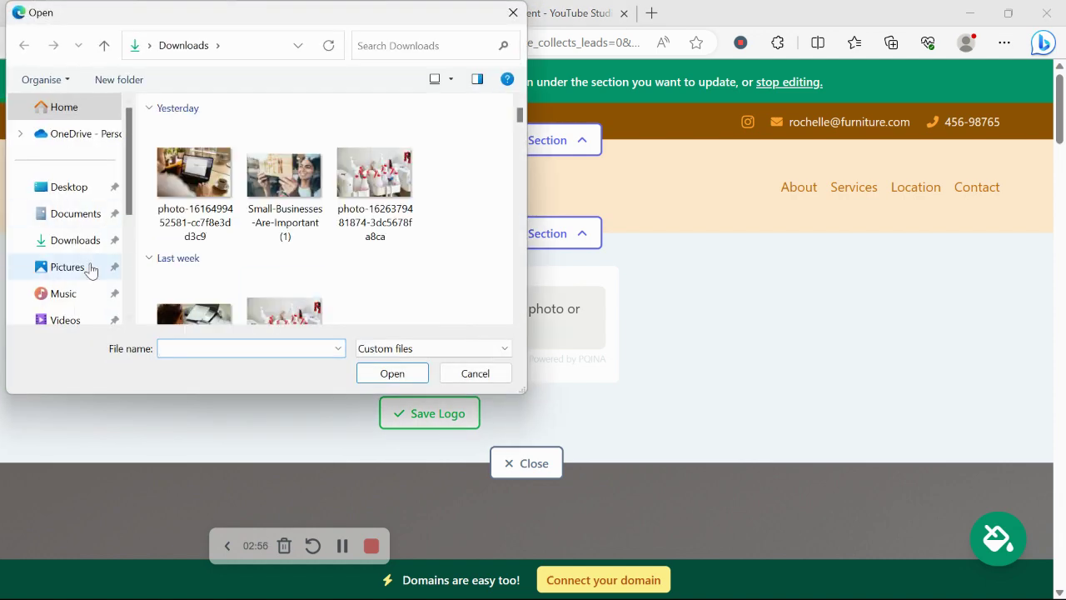
click(91, 270)
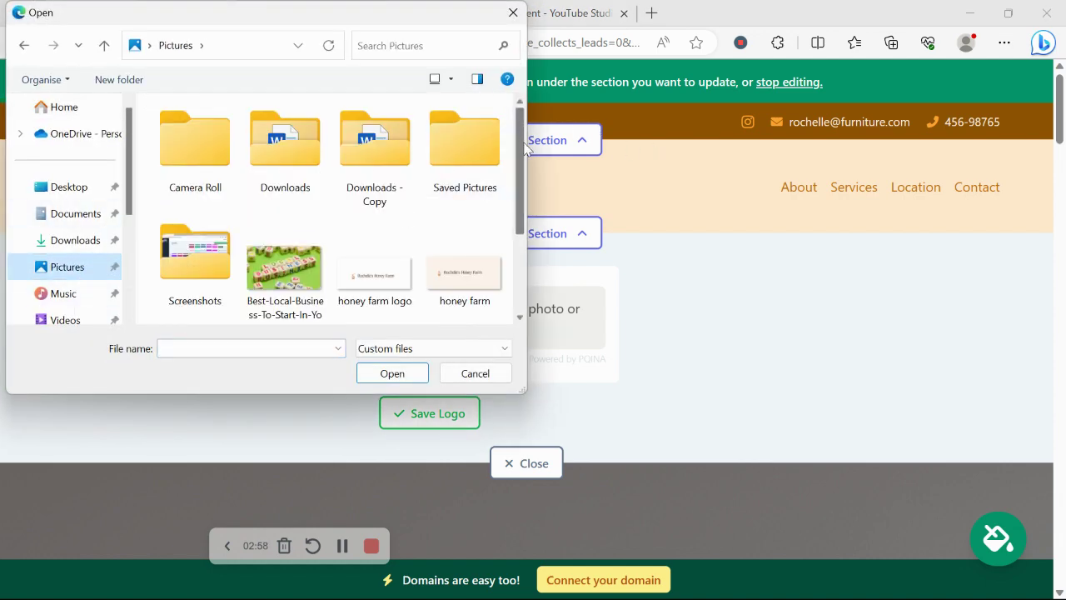
scroll(521, 166, down, 3)
double_click(195, 254)
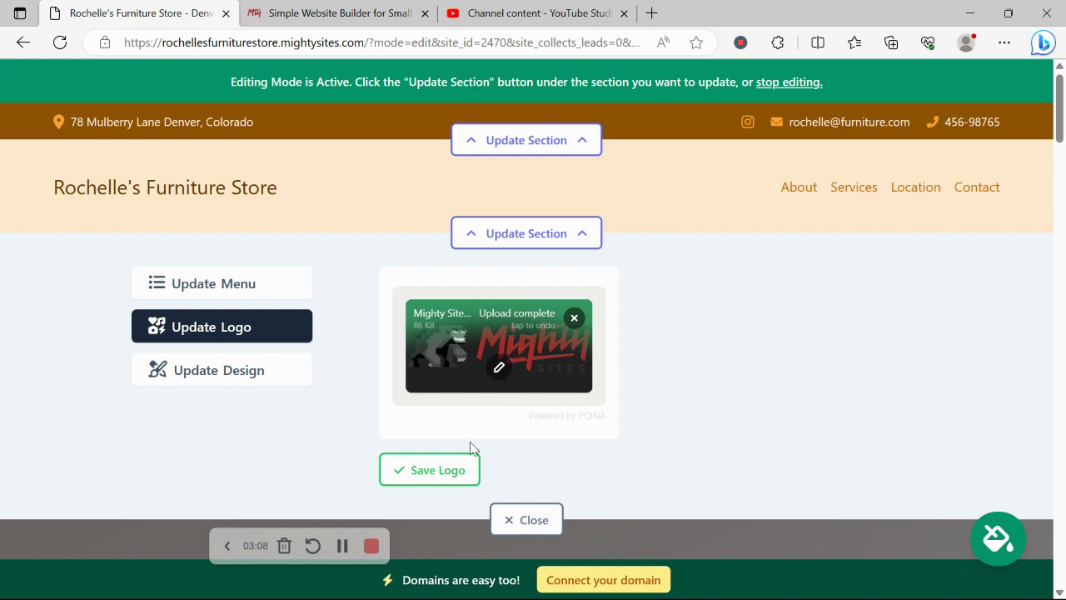
click(474, 468)
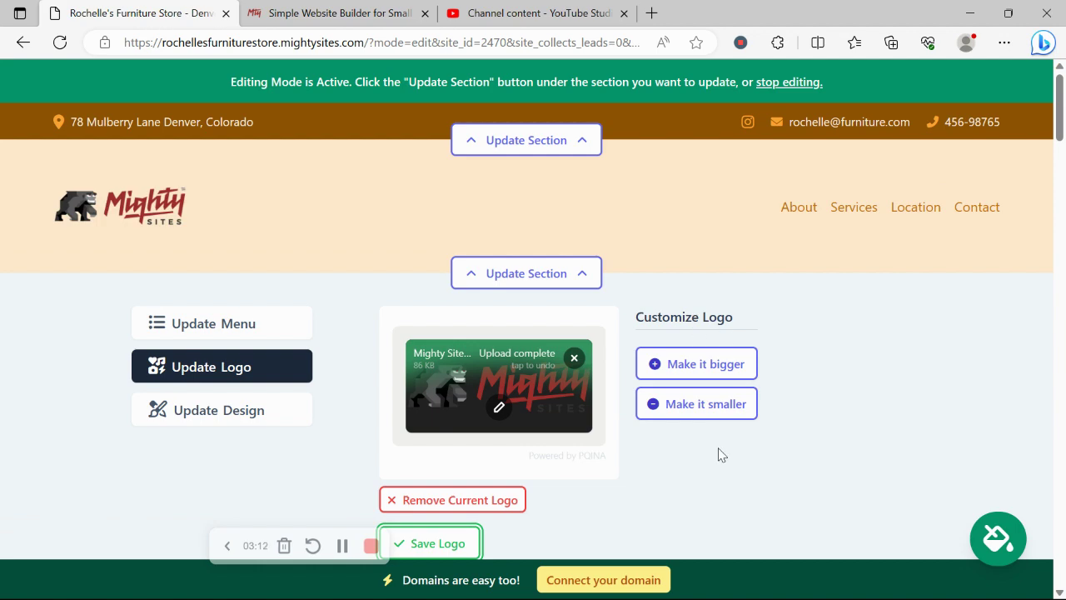
scroll(717, 452, down, 4)
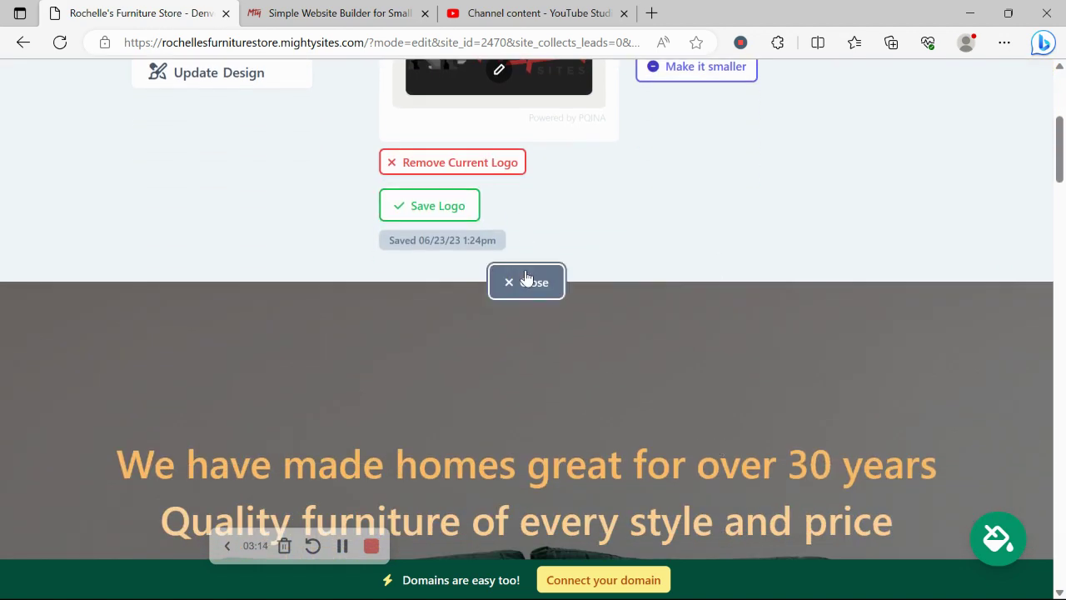
click(525, 283)
scroll(524, 271, down, 3)
- Preview the blue theme, then apply and save the teal colour theme
scroll(525, 271, down, 1)
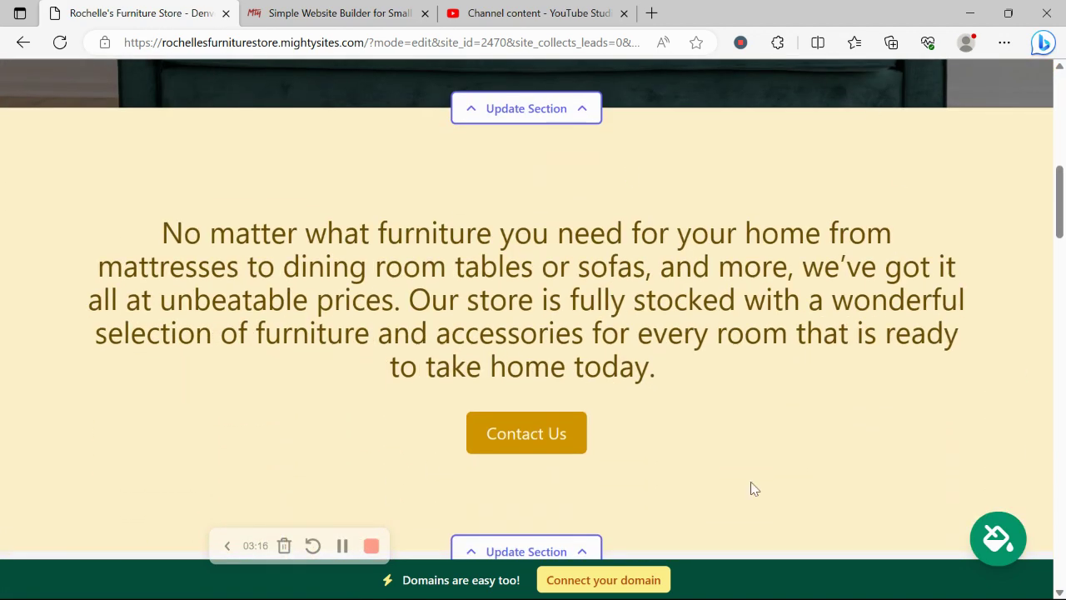
click(995, 539)
click(558, 436)
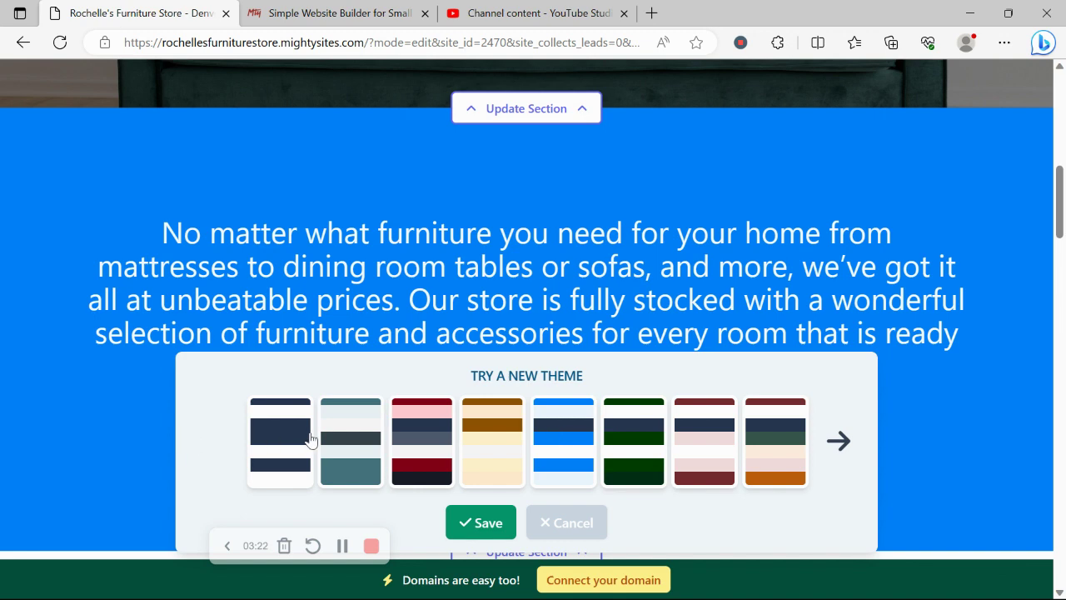
click(328, 439)
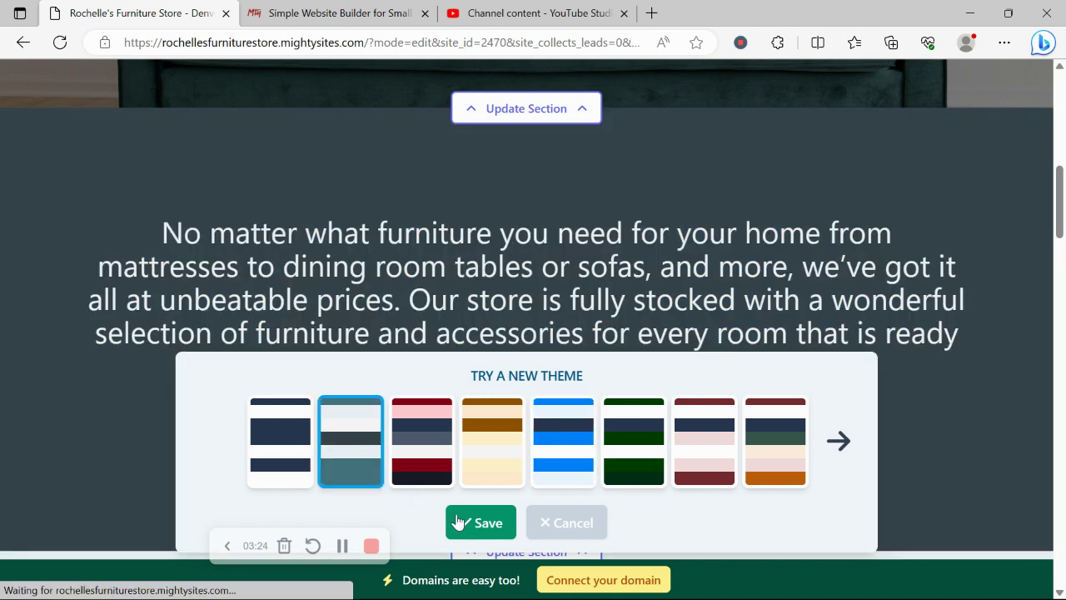
click(456, 522)
scroll(457, 522, up, 10)
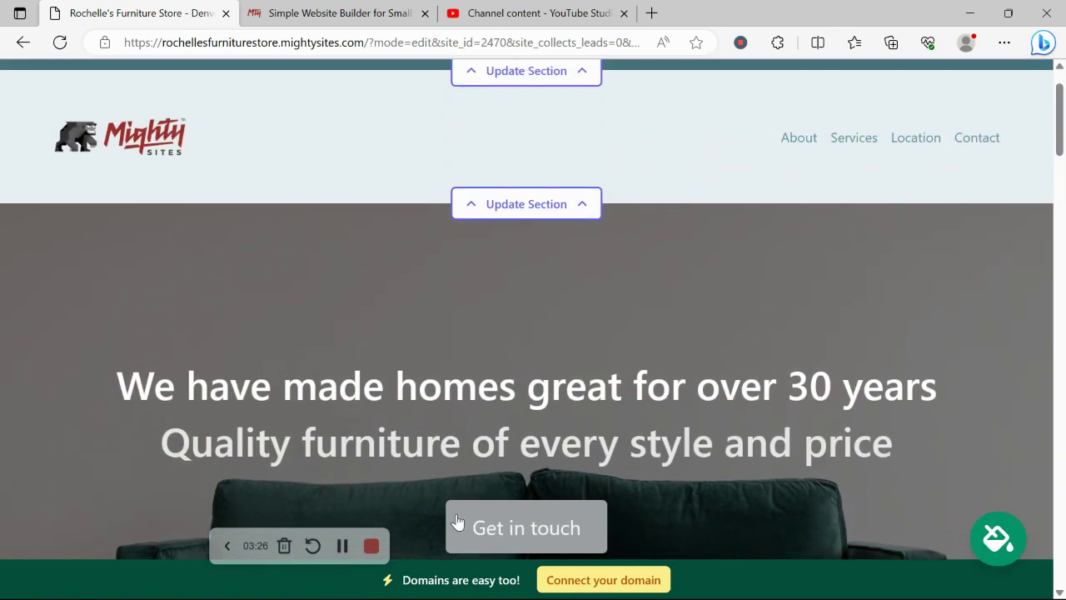
- Browse Furniture Store stock photos for the sofa hero image, then return to all photo options
scroll(456, 522, down, 4)
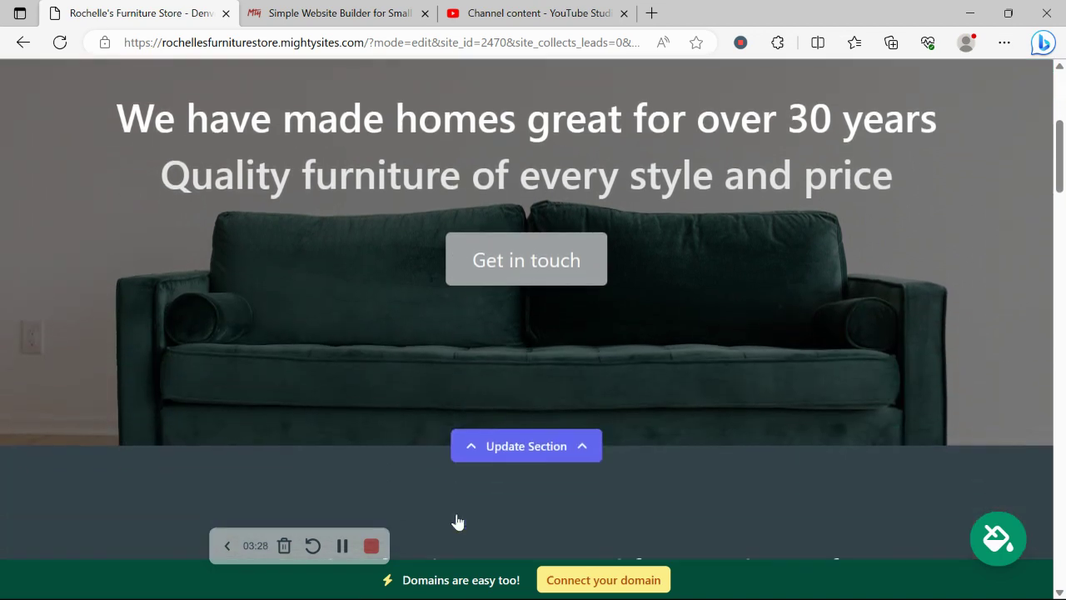
scroll(456, 522, down, 2)
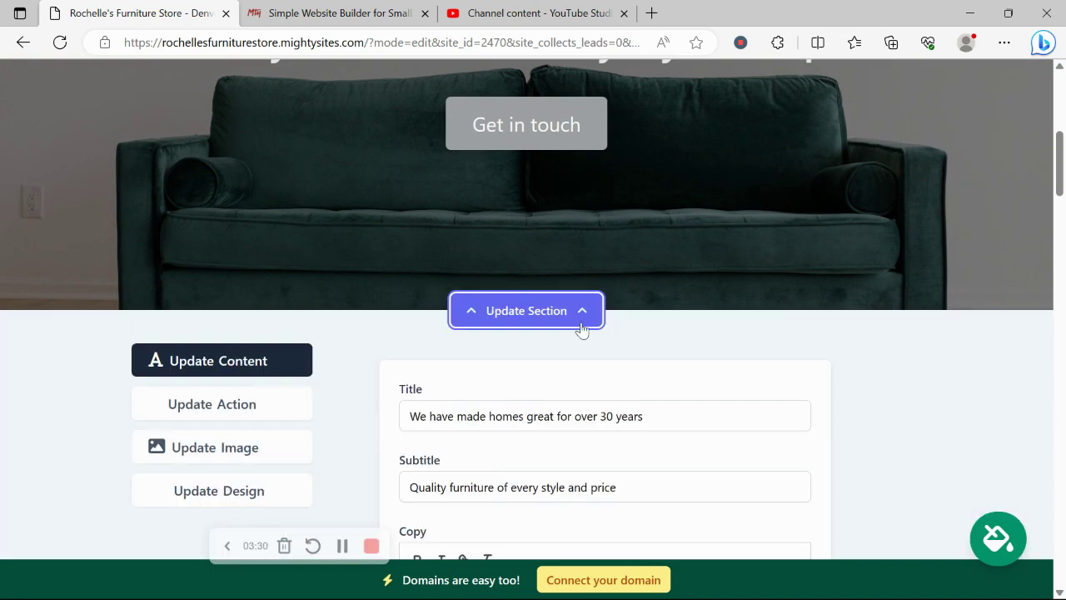
scroll(734, 224, down, 2)
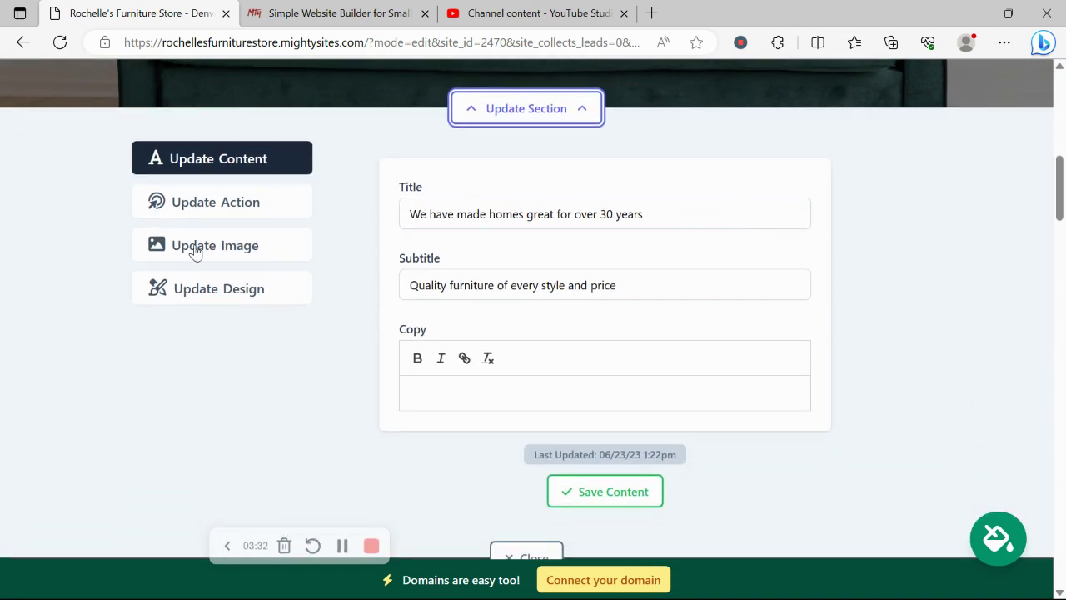
click(226, 253)
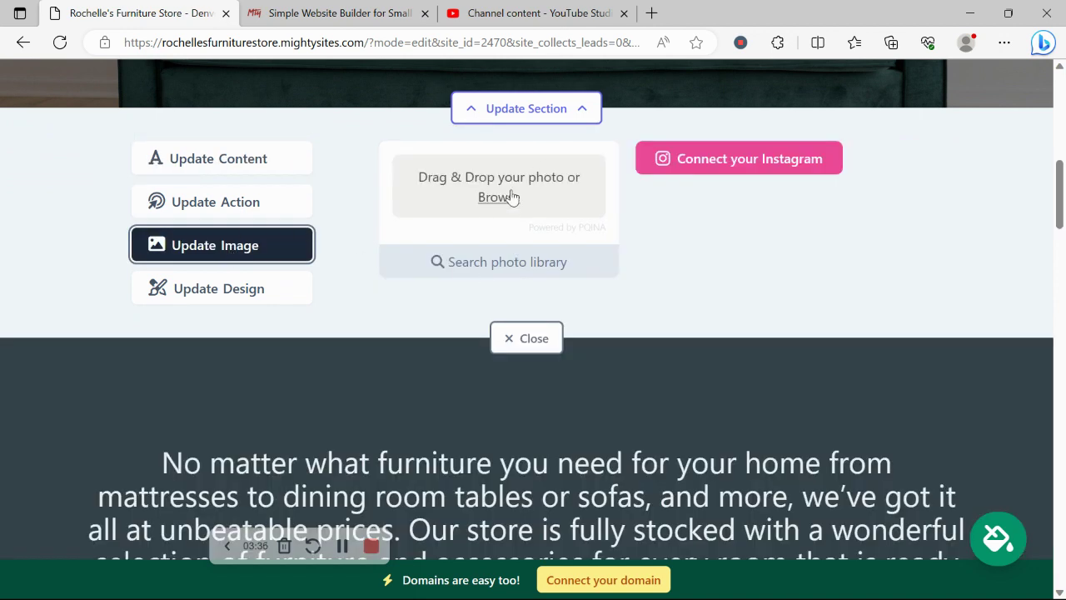
click(528, 264)
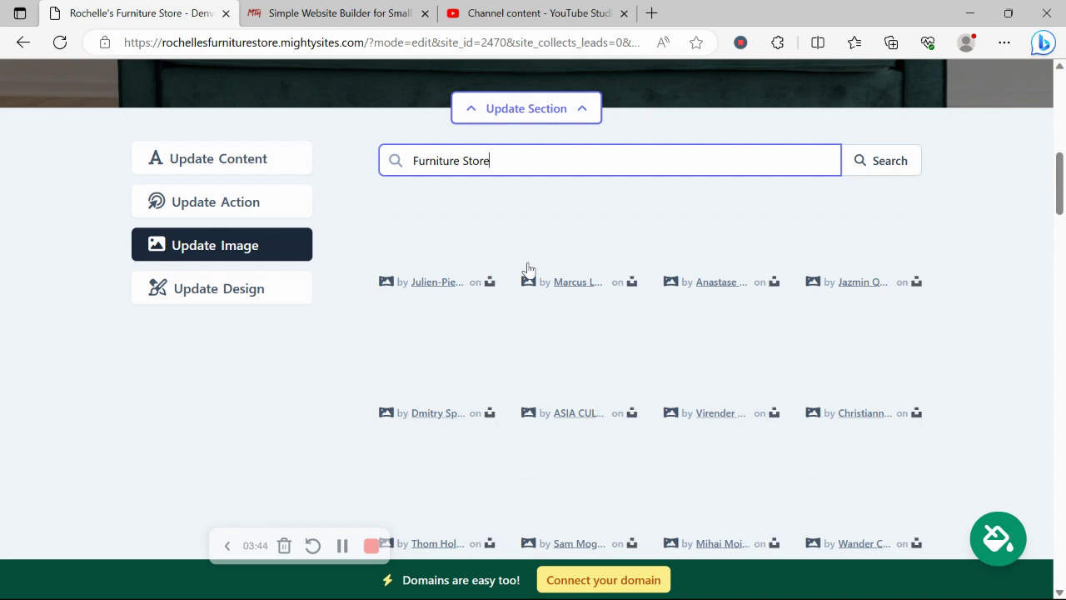
click(532, 148)
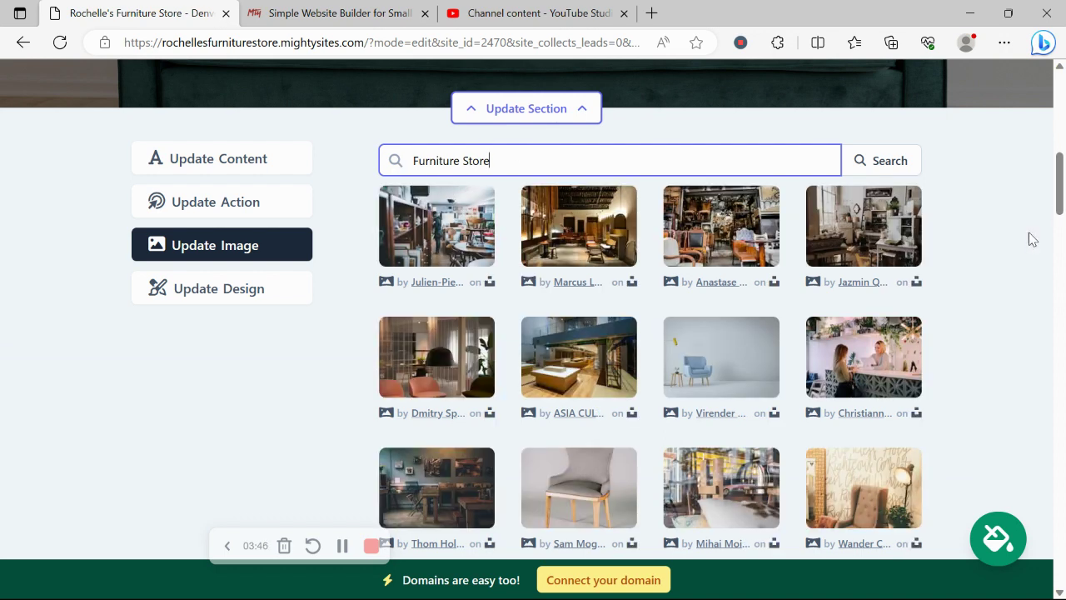
click(972, 264)
scroll(974, 264, down, 4)
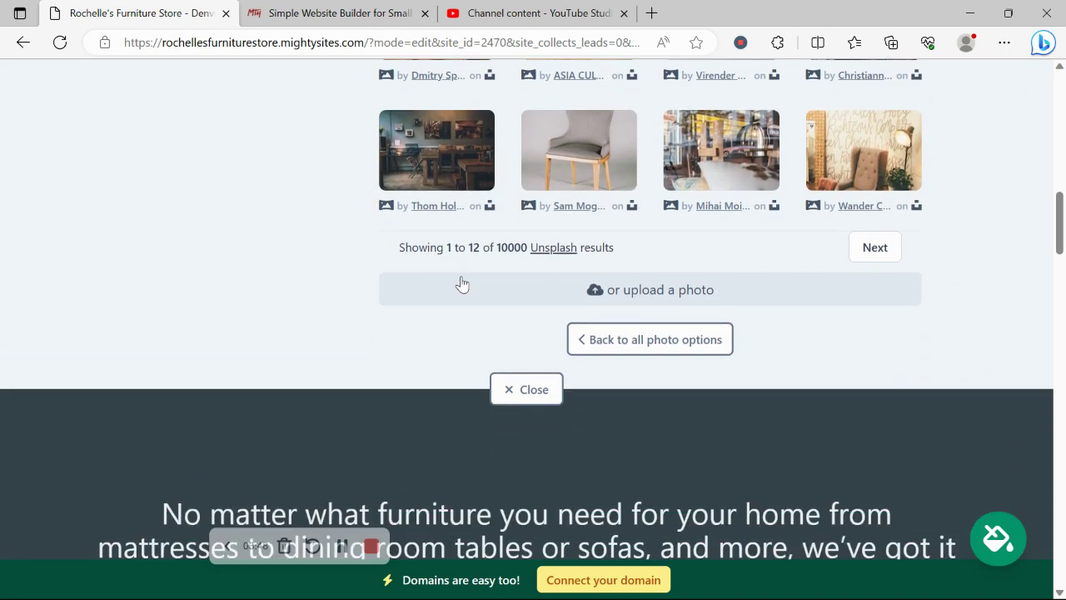
click(636, 350)
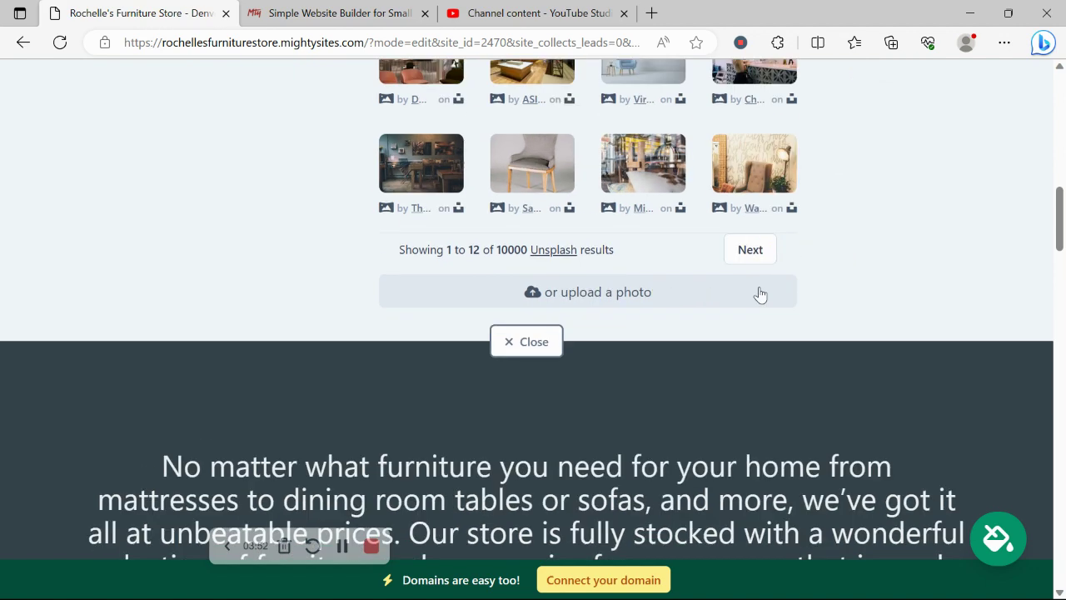
scroll(759, 293, up, 2)
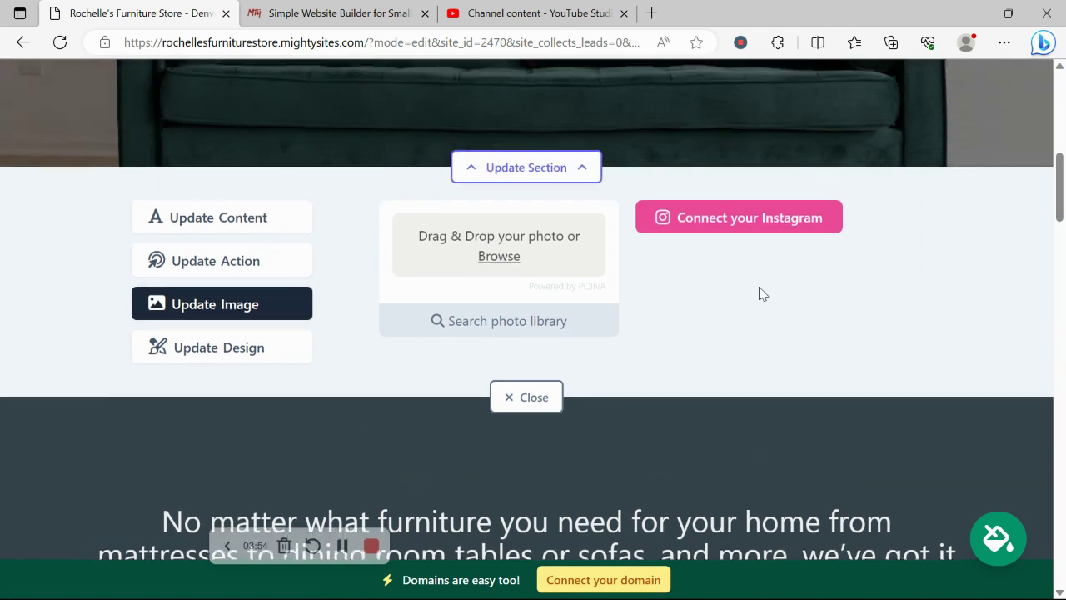
- Authorize Mighty Sites on Instagram to connect the account, then relaunch the site editor
click(721, 234)
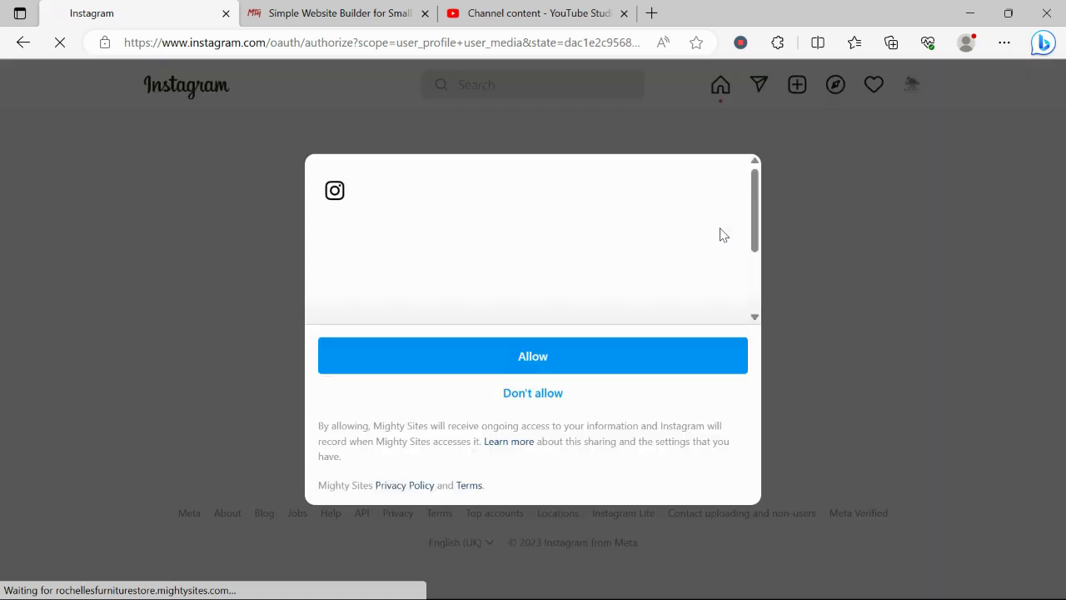
click(600, 369)
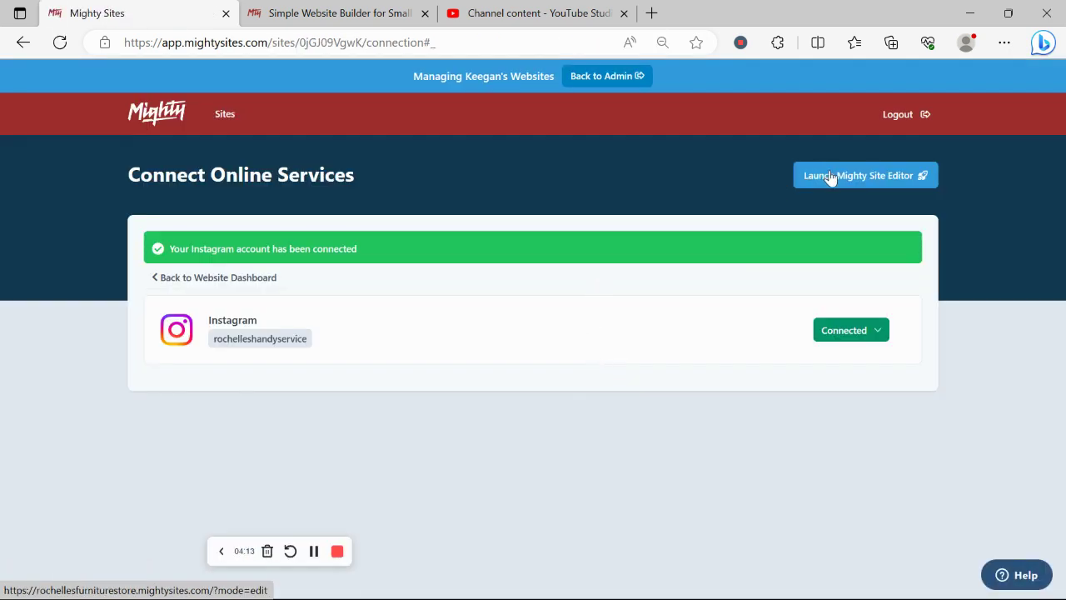
click(830, 177)
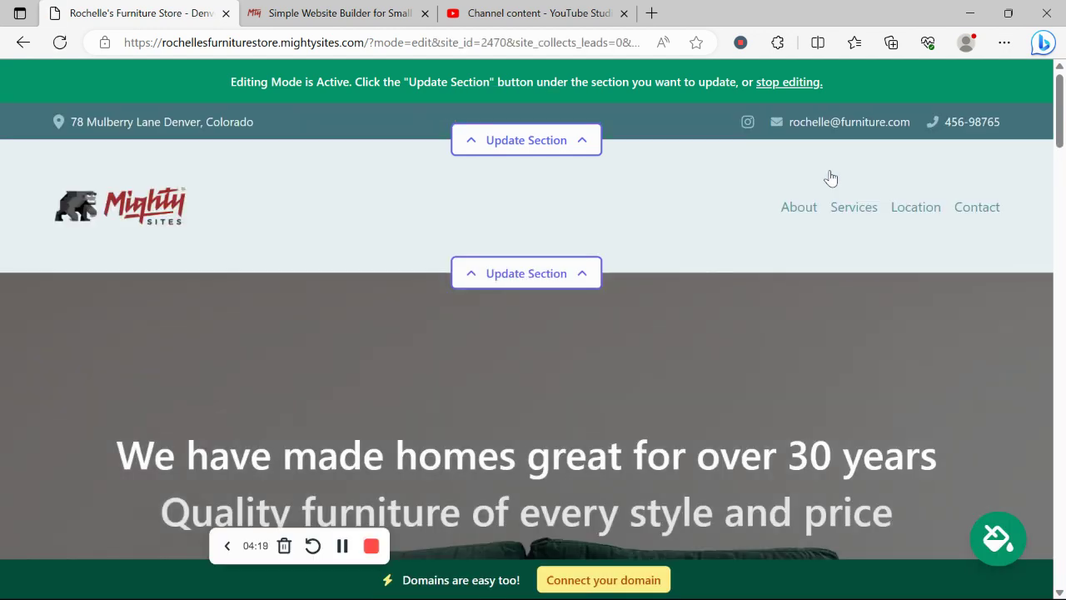
- Load the connected Instagram photos as image options for the sofa hero section
scroll(831, 178, down, 5)
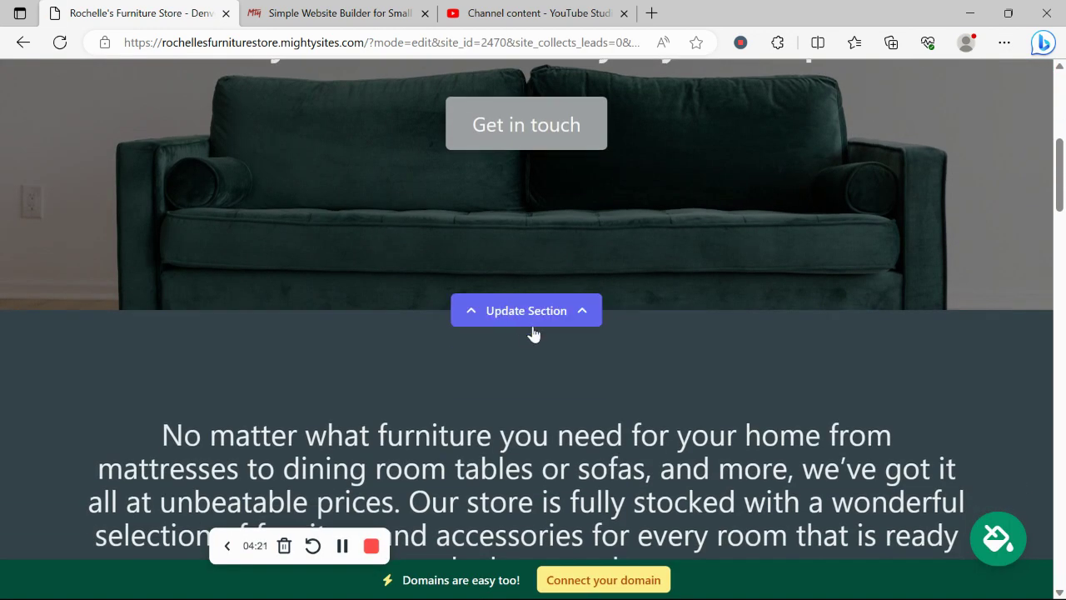
click(534, 331)
click(279, 385)
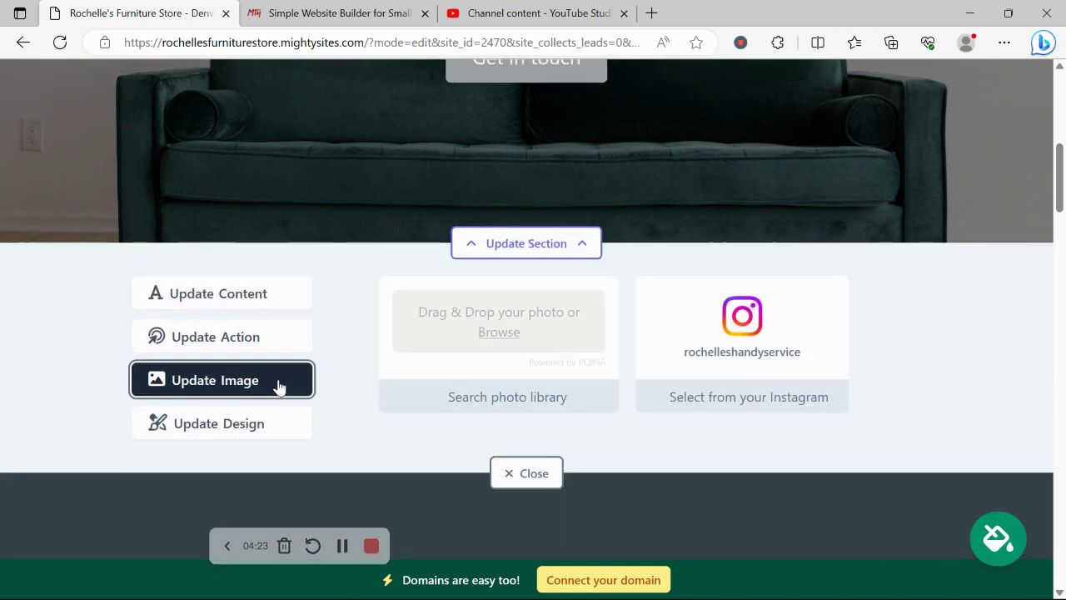
click(727, 398)
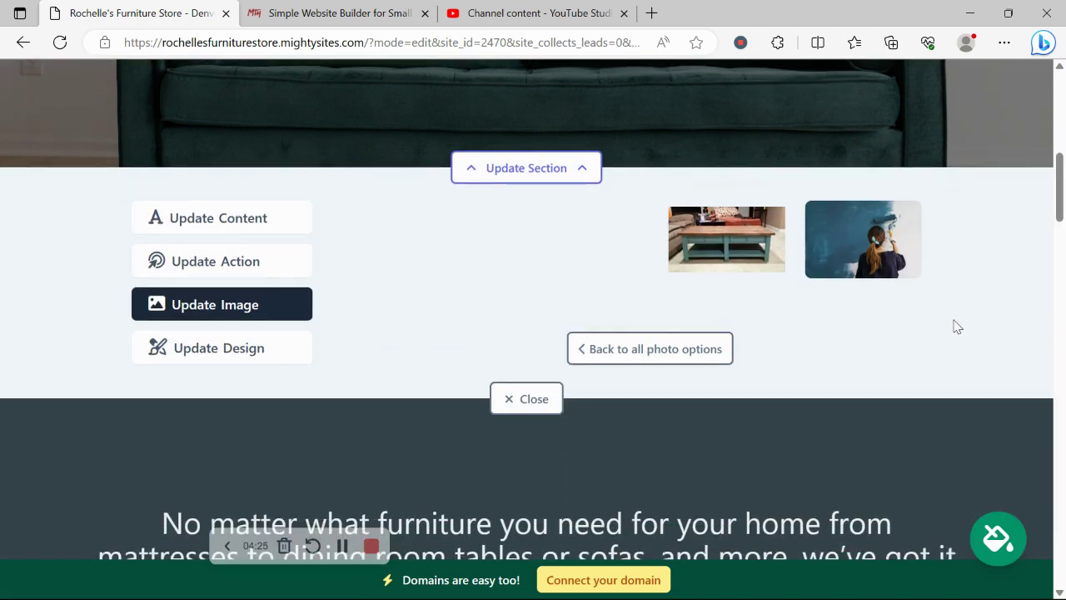
scroll(816, 267, up, 4)
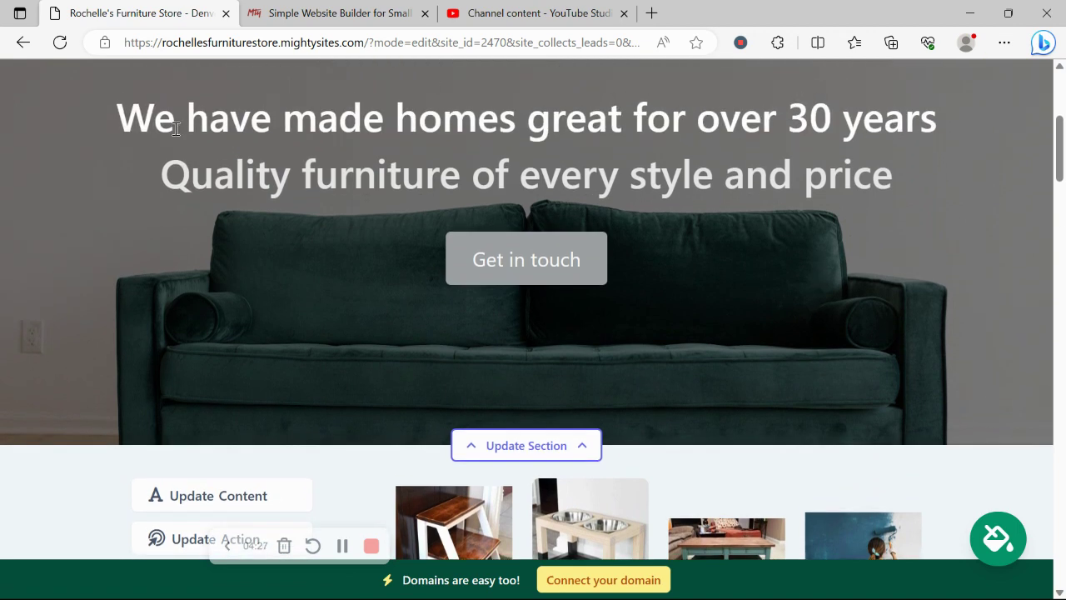
scroll(593, 326, down, 4)
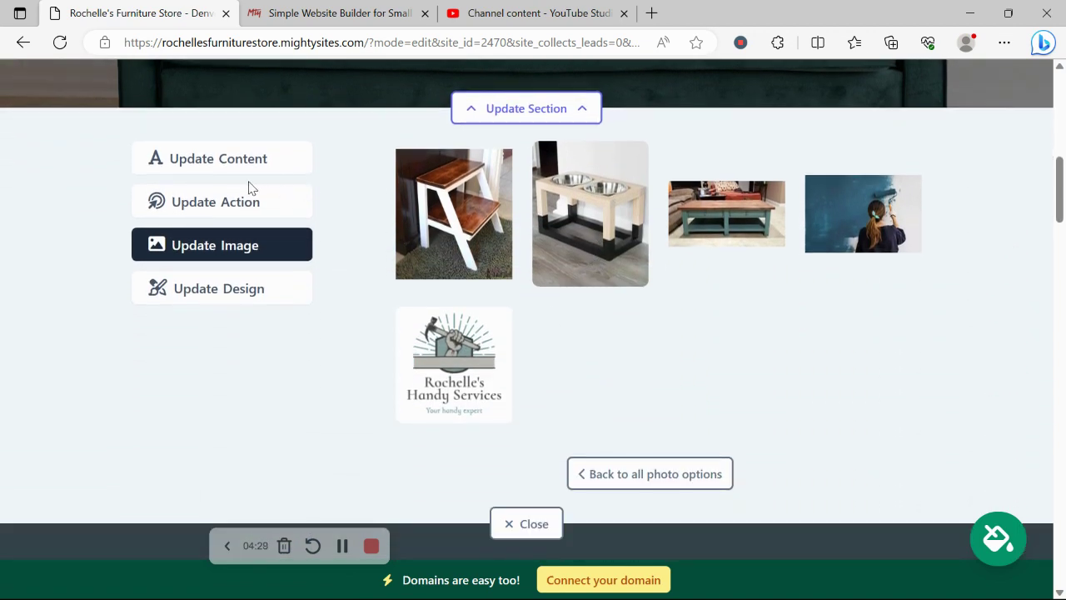
- Show the hero's 'Get in touch' button text and link settings
click(258, 203)
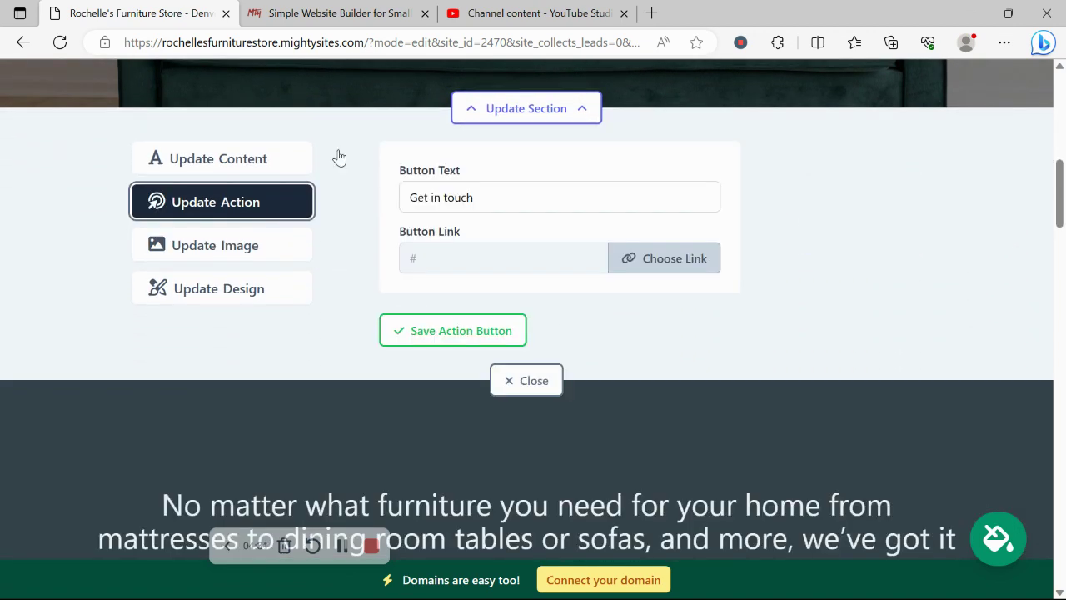
scroll(466, 148, up, 3)
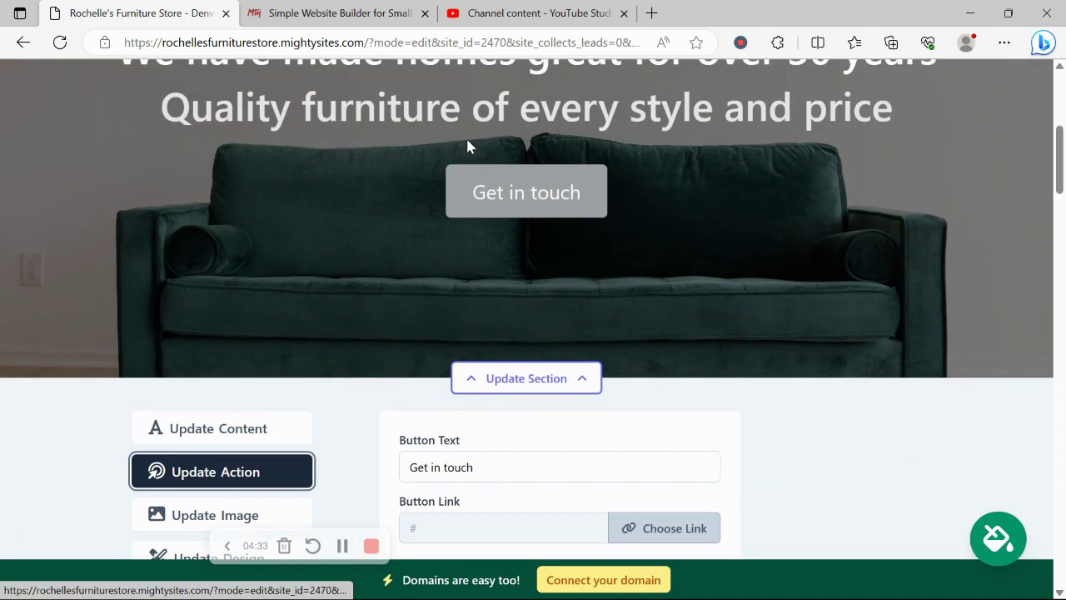
scroll(577, 127, down, 1)
scroll(577, 127, down, 1)
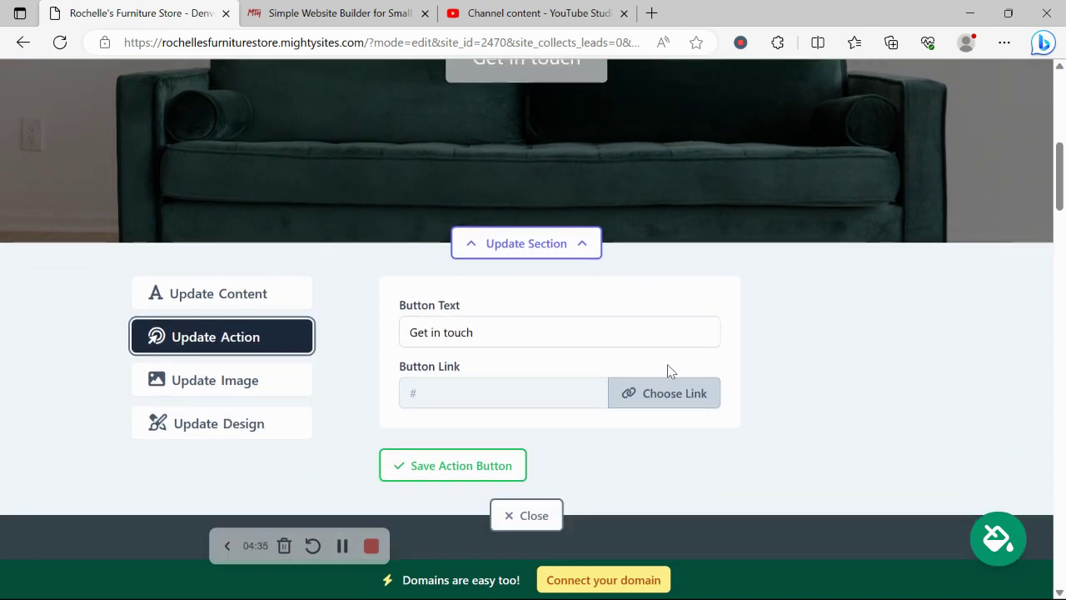
- Check the Get in touch button's link options and the hero title and subtitle, then close the editor unchanged
click(674, 393)
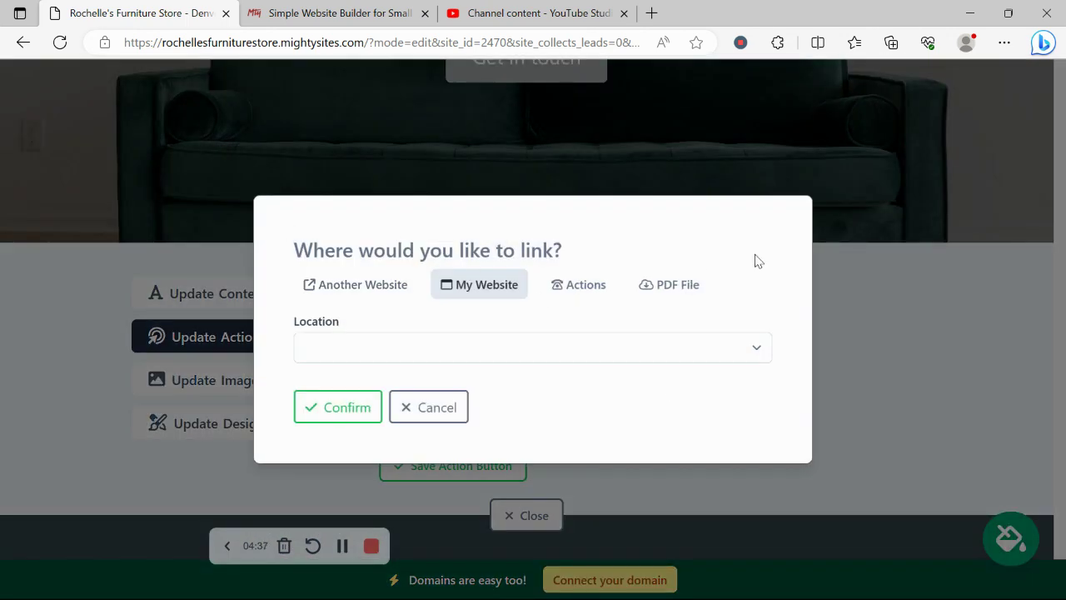
click(433, 408)
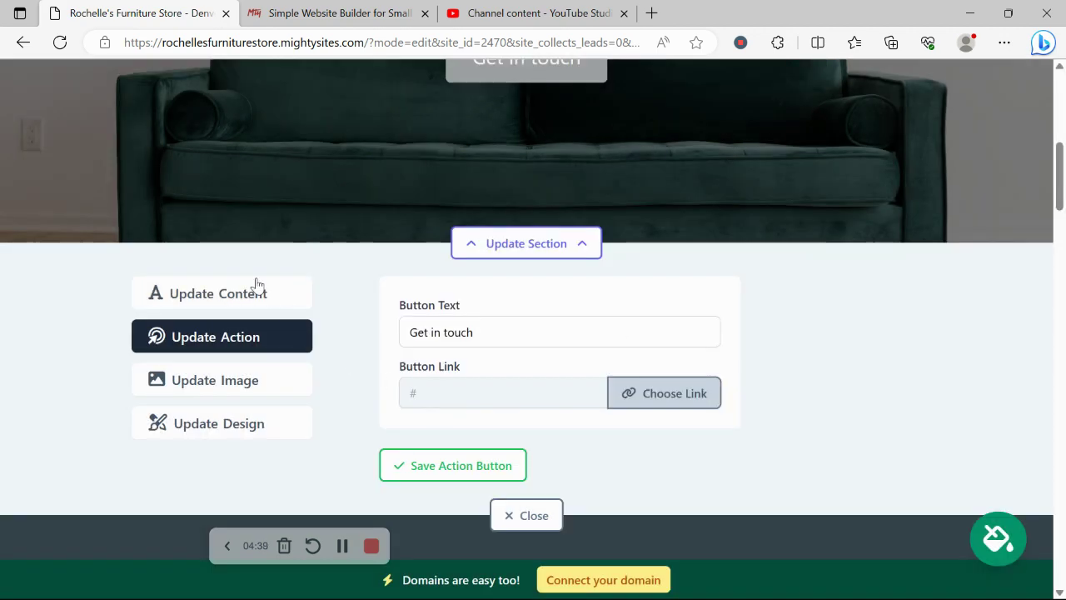
click(256, 286)
scroll(256, 286, down, 3)
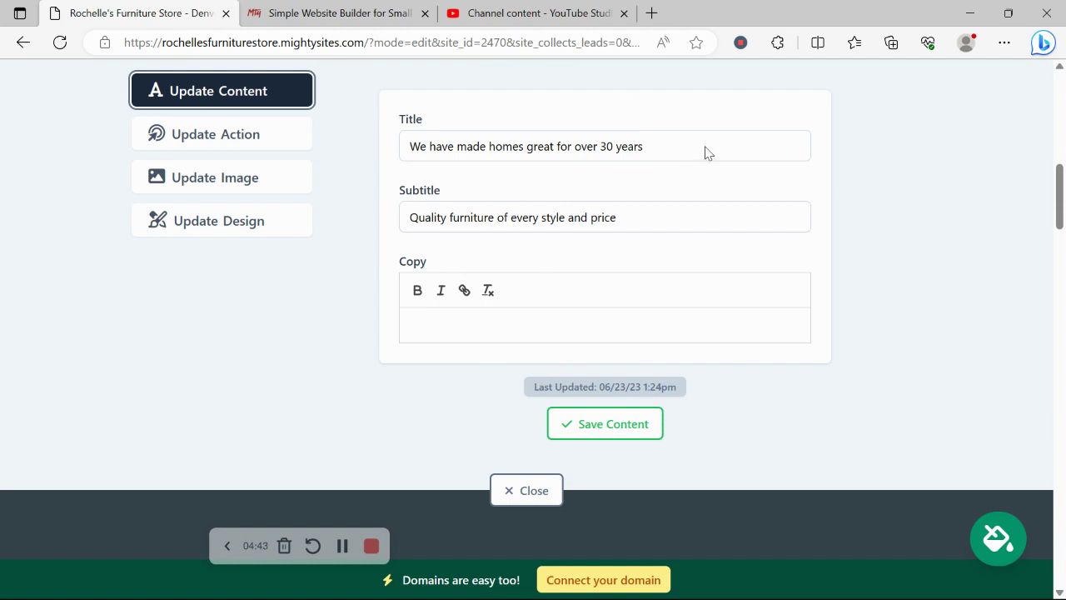
scroll(642, 288, down, 2)
click(528, 356)
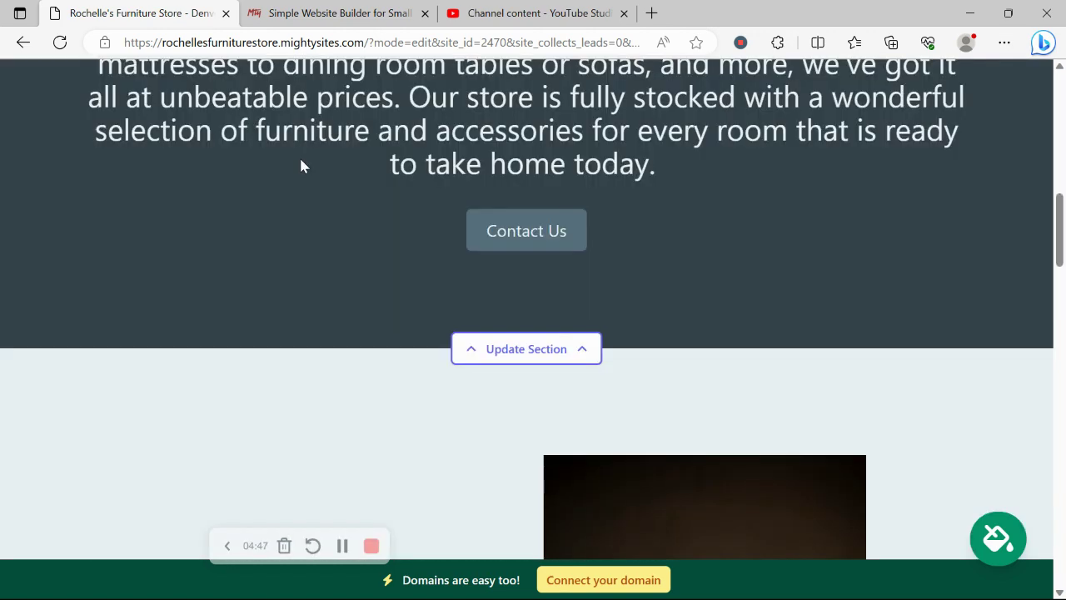
scroll(301, 166, down, 10)
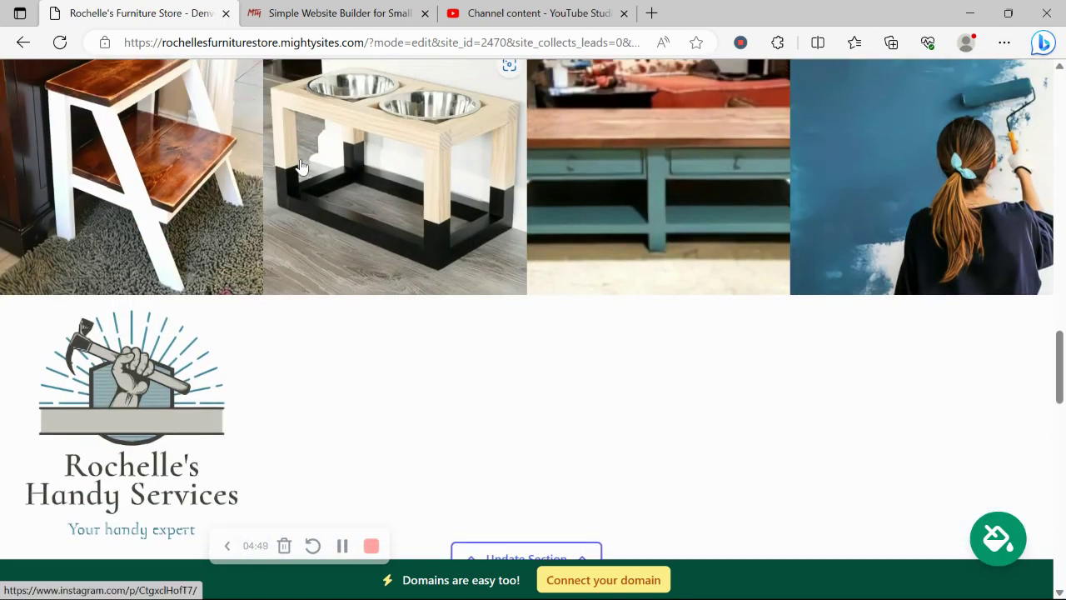
scroll(302, 167, down, 2)
scroll(302, 166, up, 2)
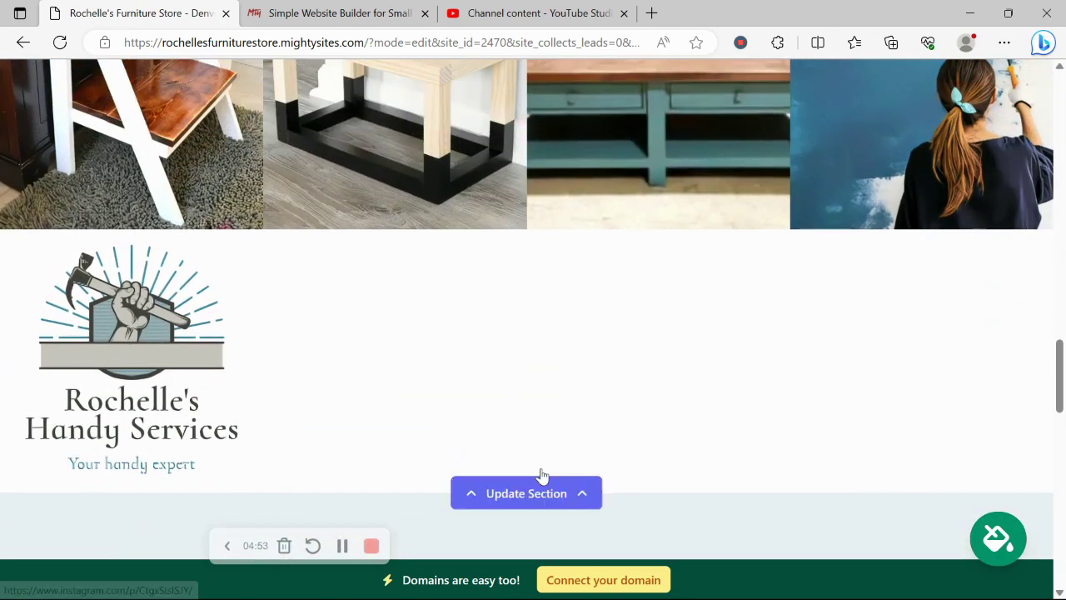
click(560, 492)
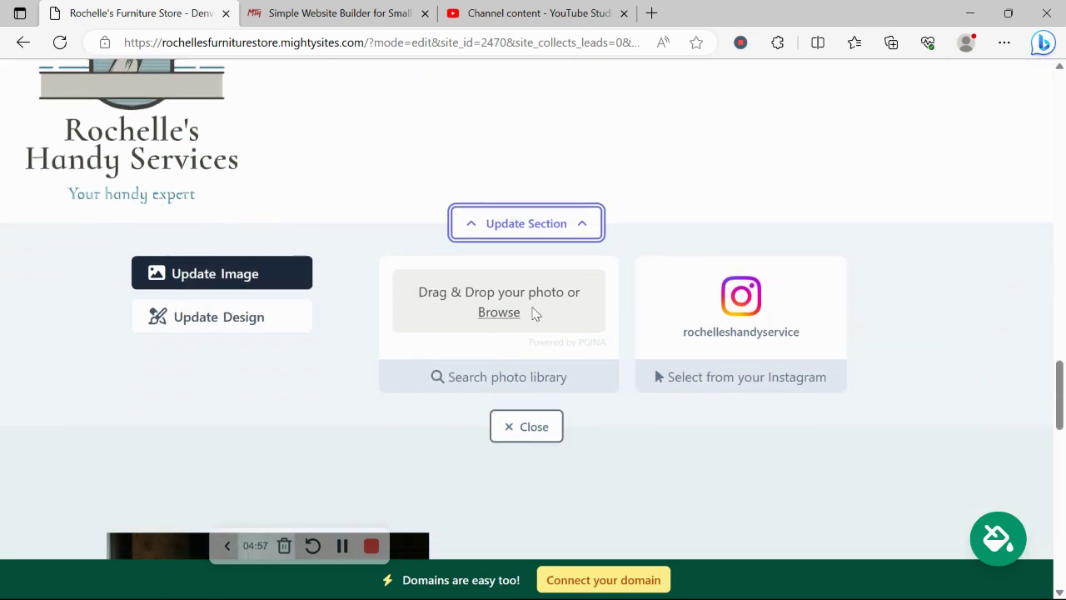
click(281, 310)
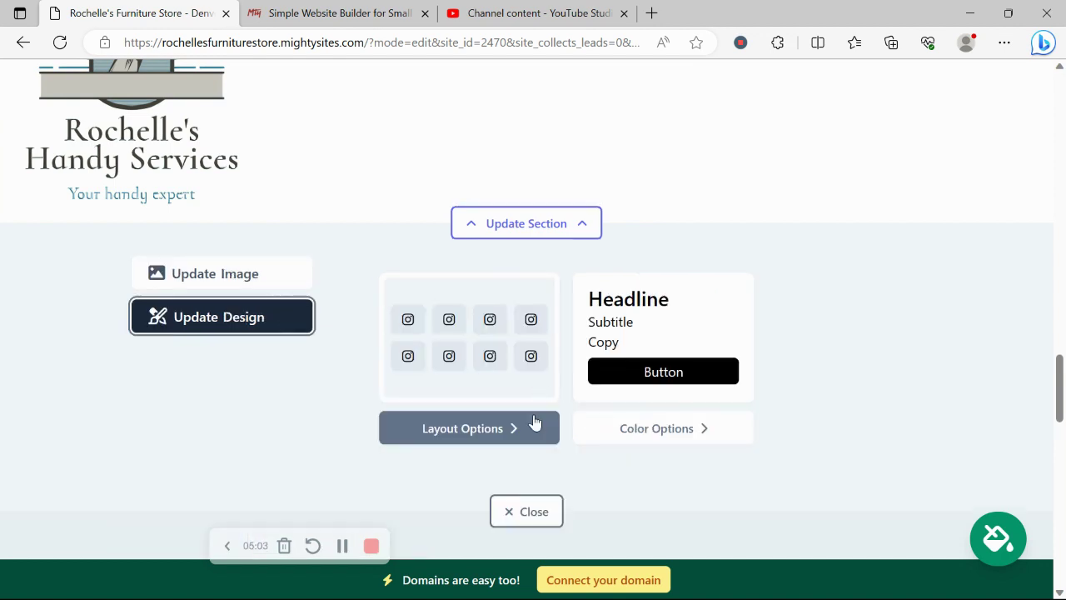
scroll(535, 423, down, 2)
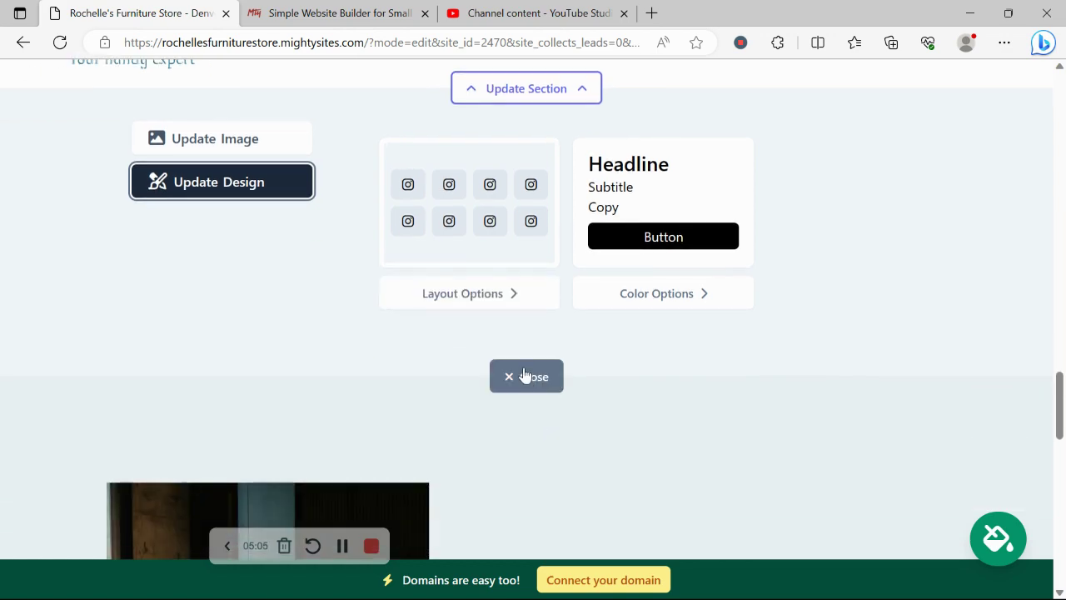
click(524, 374)
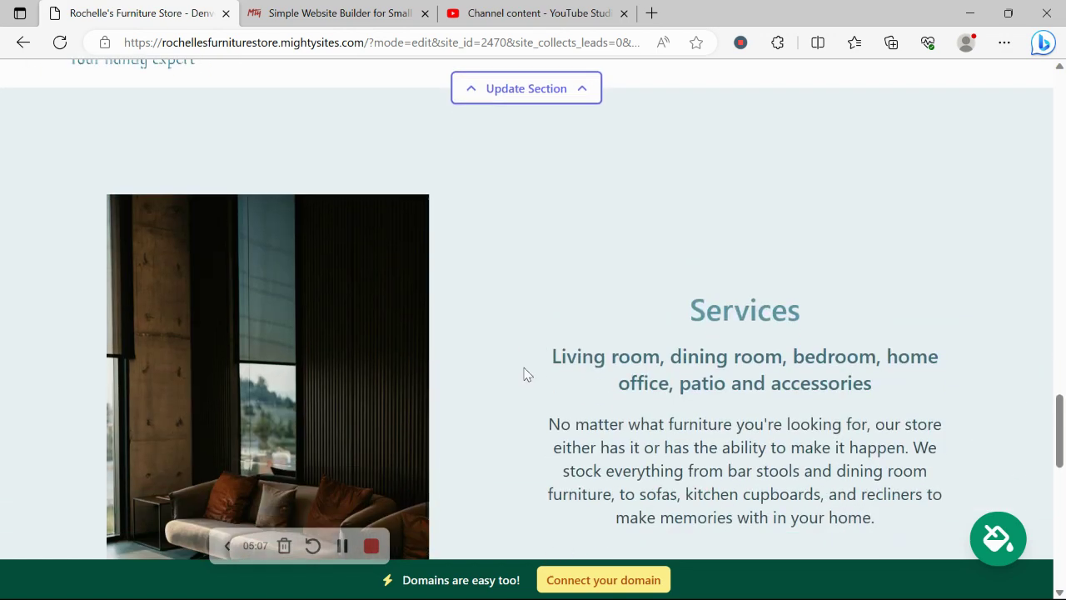
scroll(524, 374, down, 6)
scroll(524, 370, down, 3)
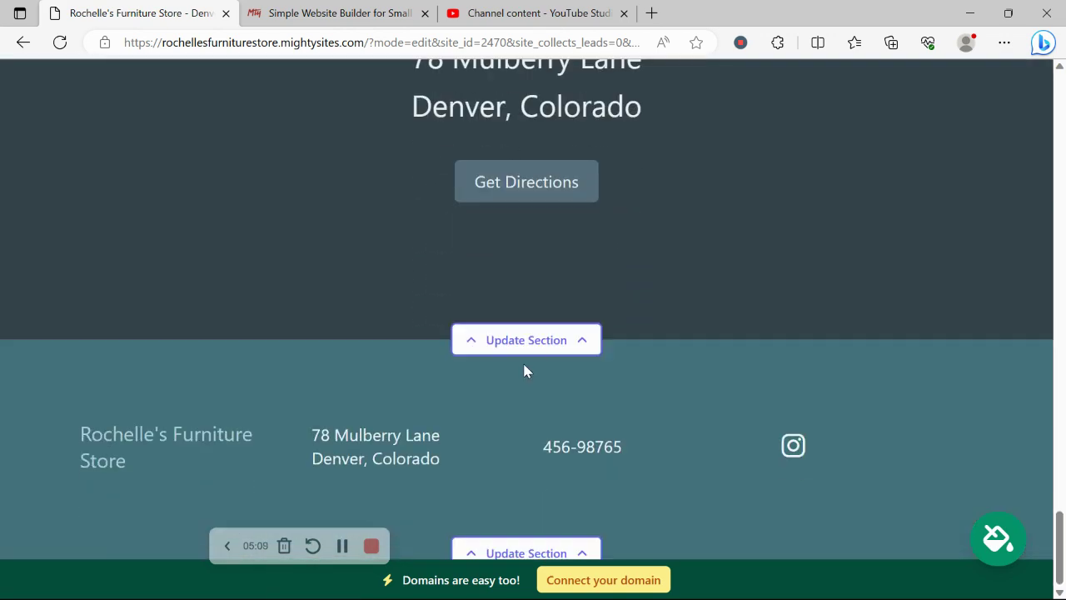
- Open the location section's opening hours and review Sunday through Saturday, each marked Closed
click(552, 339)
scroll(556, 340, down, 2)
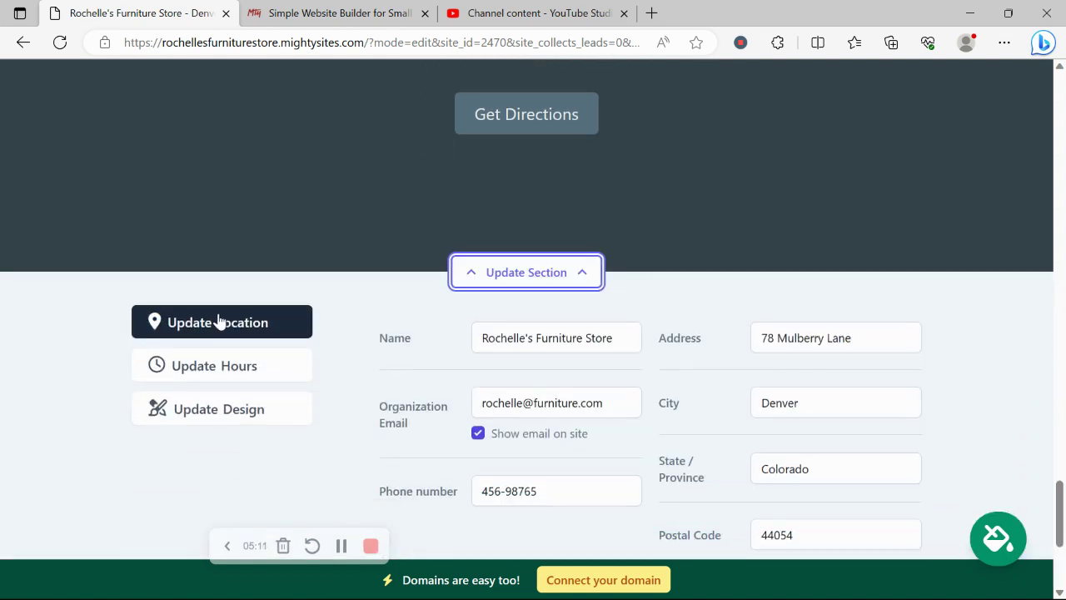
click(229, 371)
scroll(77, 230, up, 4)
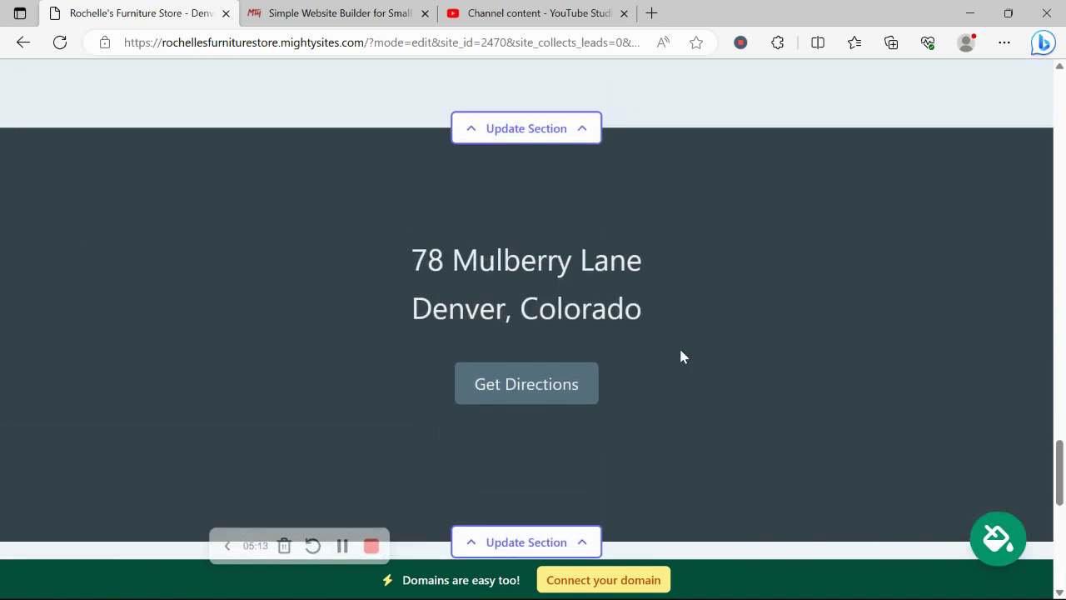
scroll(621, 458, down, 4)
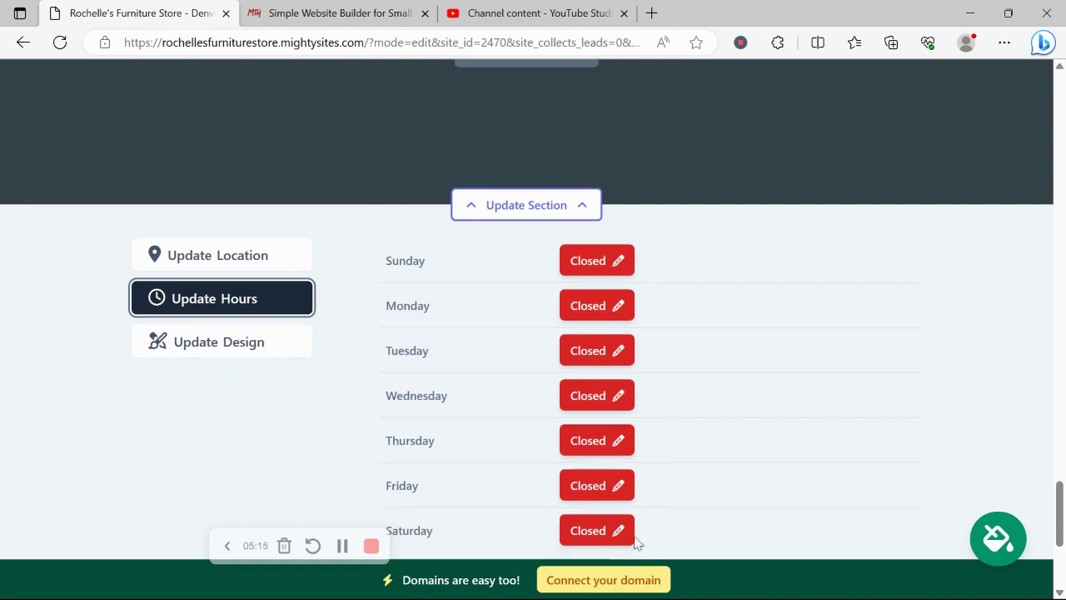
scroll(634, 550, up, 1)
scroll(630, 593, up, 3)
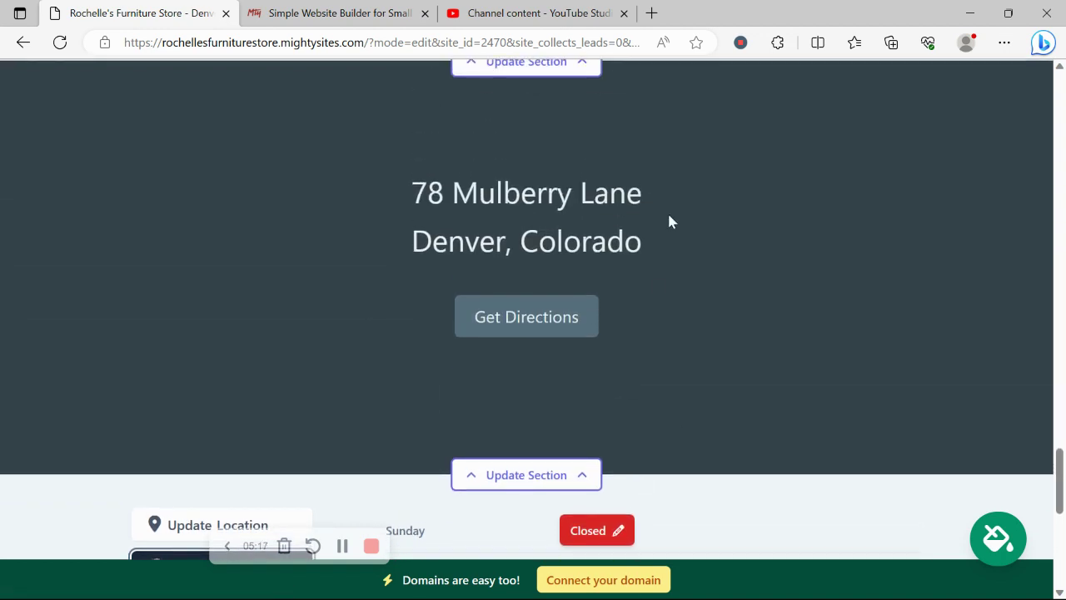
scroll(606, 239, down, 7)
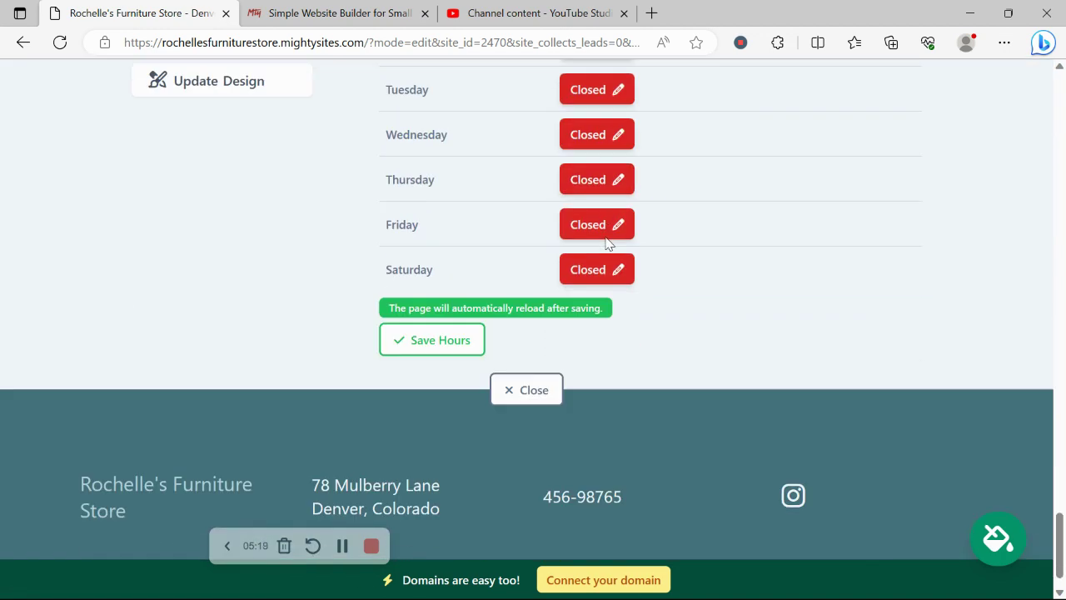
- View the Connect a Domain page from the bottom banner, then return to the site dashboard
click(630, 580)
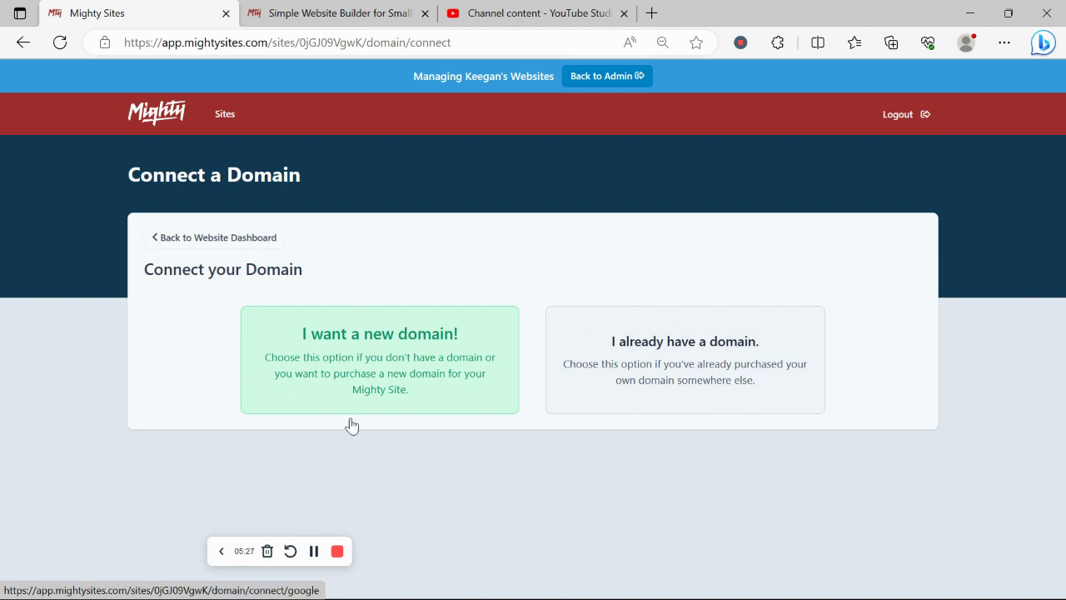
click(236, 242)
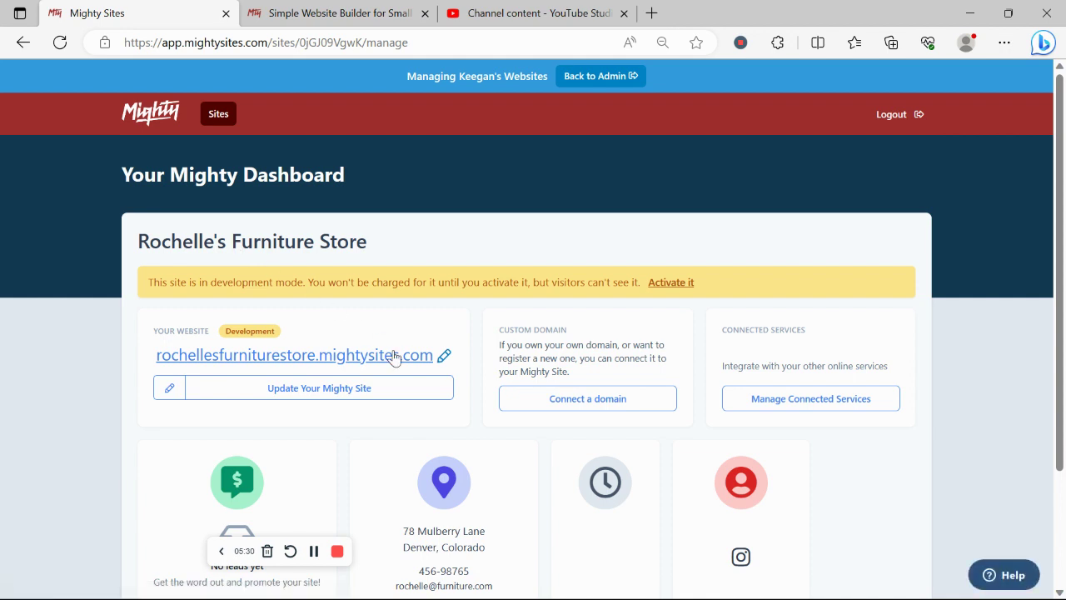
- Preview the live site at rochellesfurniturestore.mightysites.com in a new browser tab
click(396, 356)
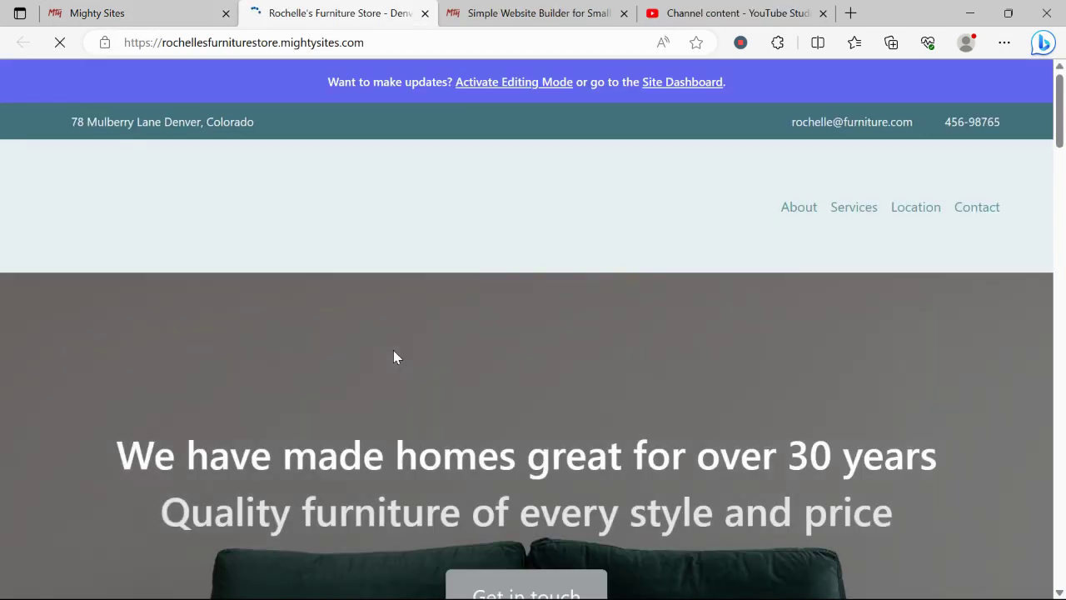
scroll(394, 356, down, 3)
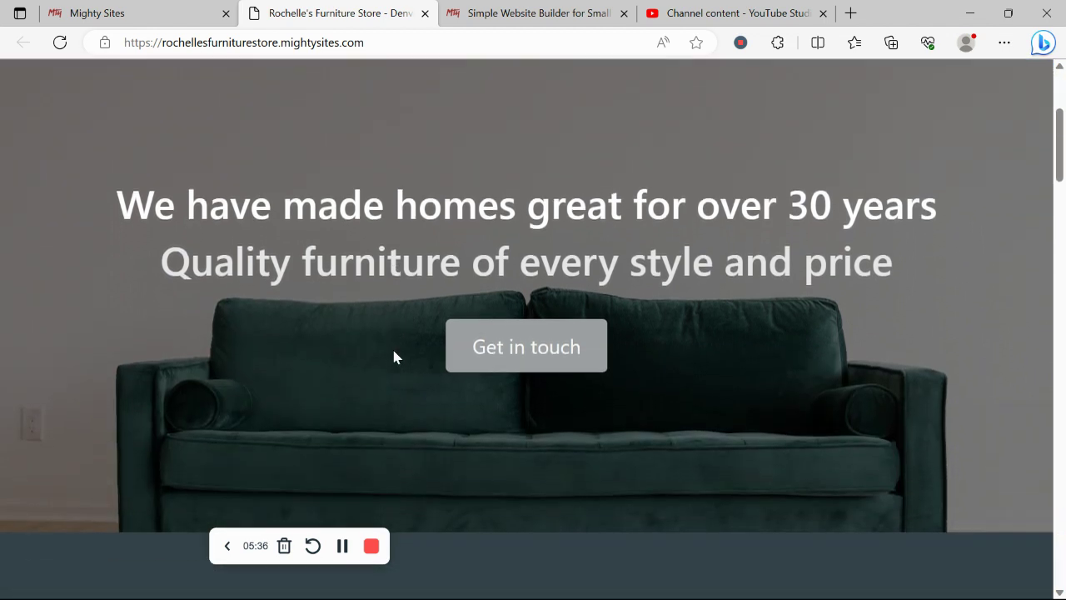